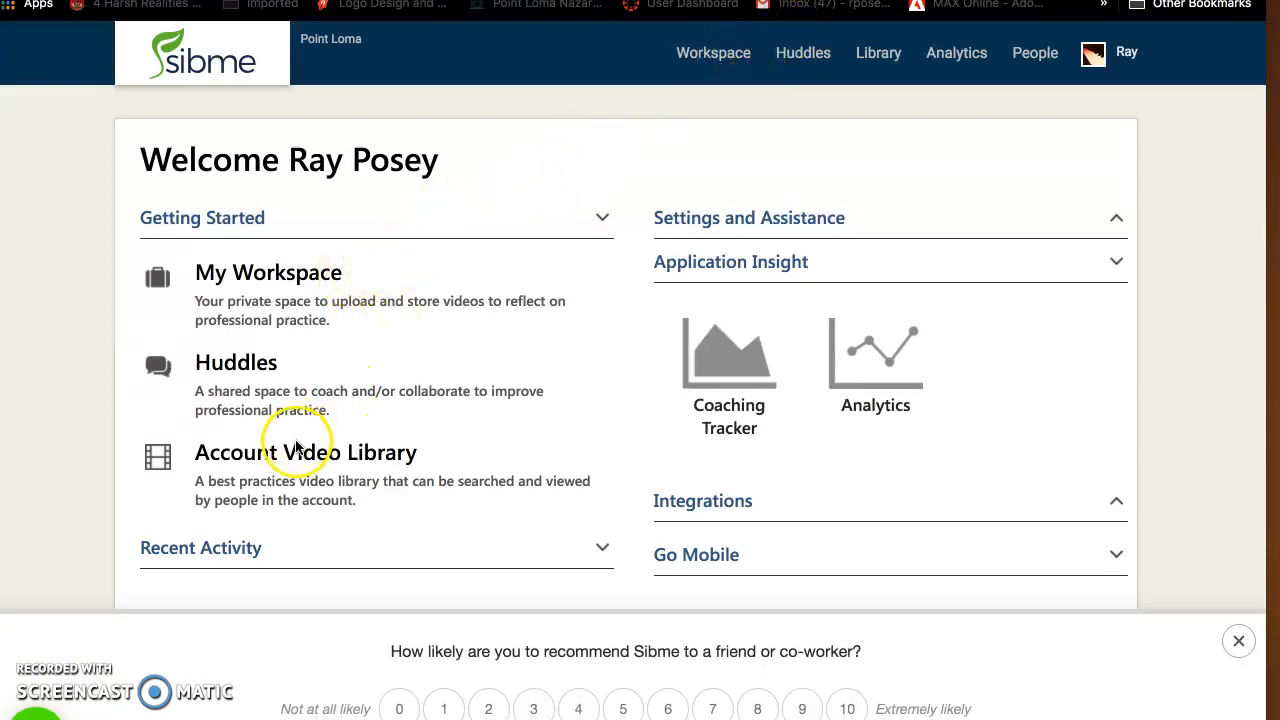
Open the account video library
click(293, 454)
click(293, 452)
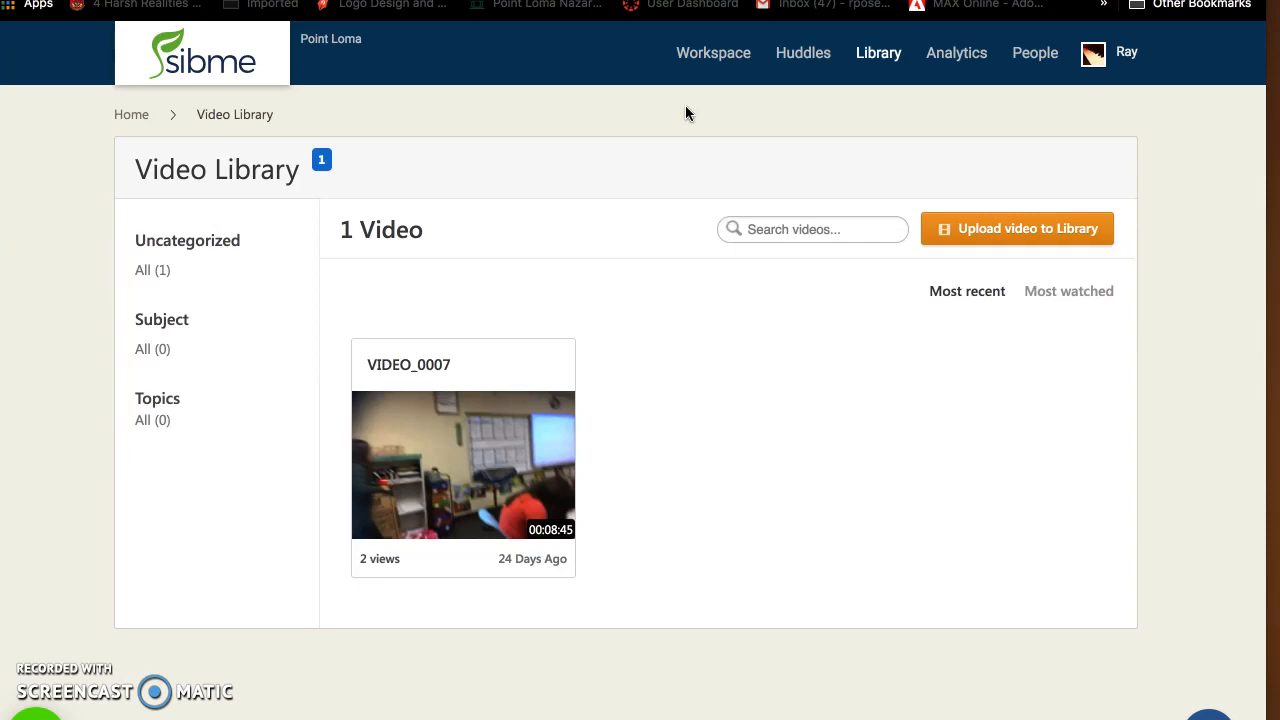
Start a new huddle of the Coaching type from the list of huddles
click(796, 57)
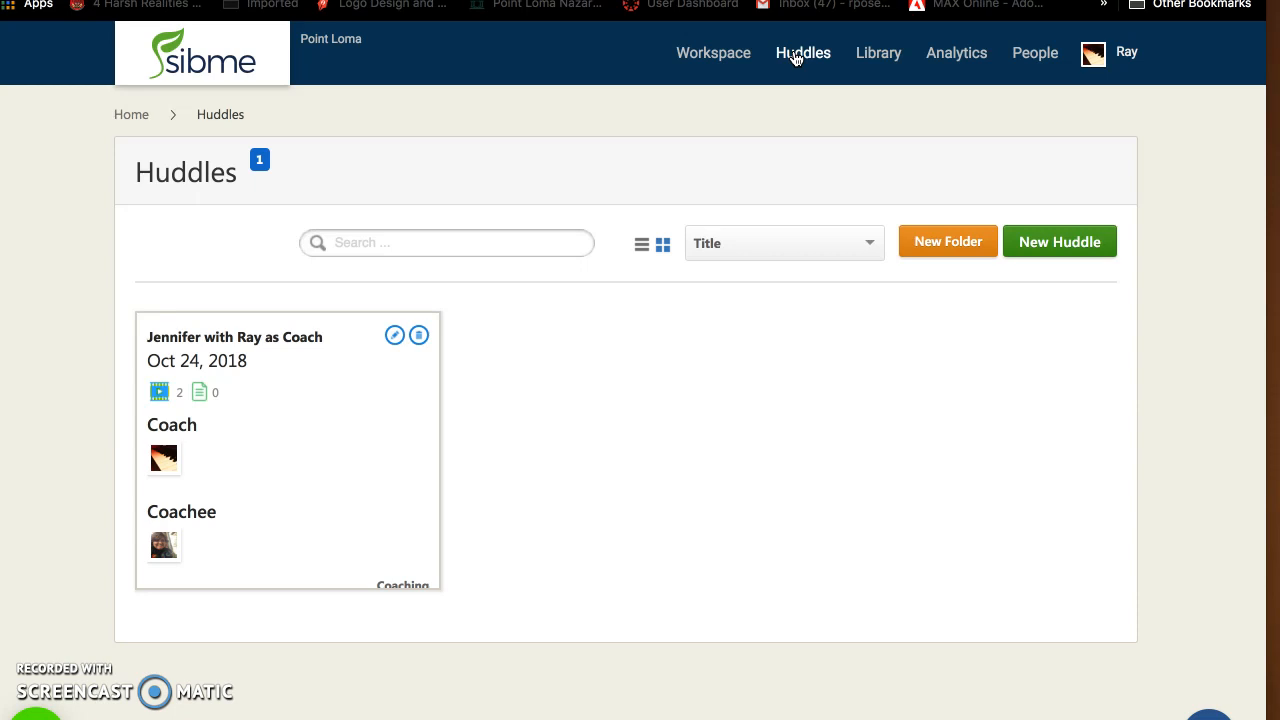
click(872, 245)
click(1072, 244)
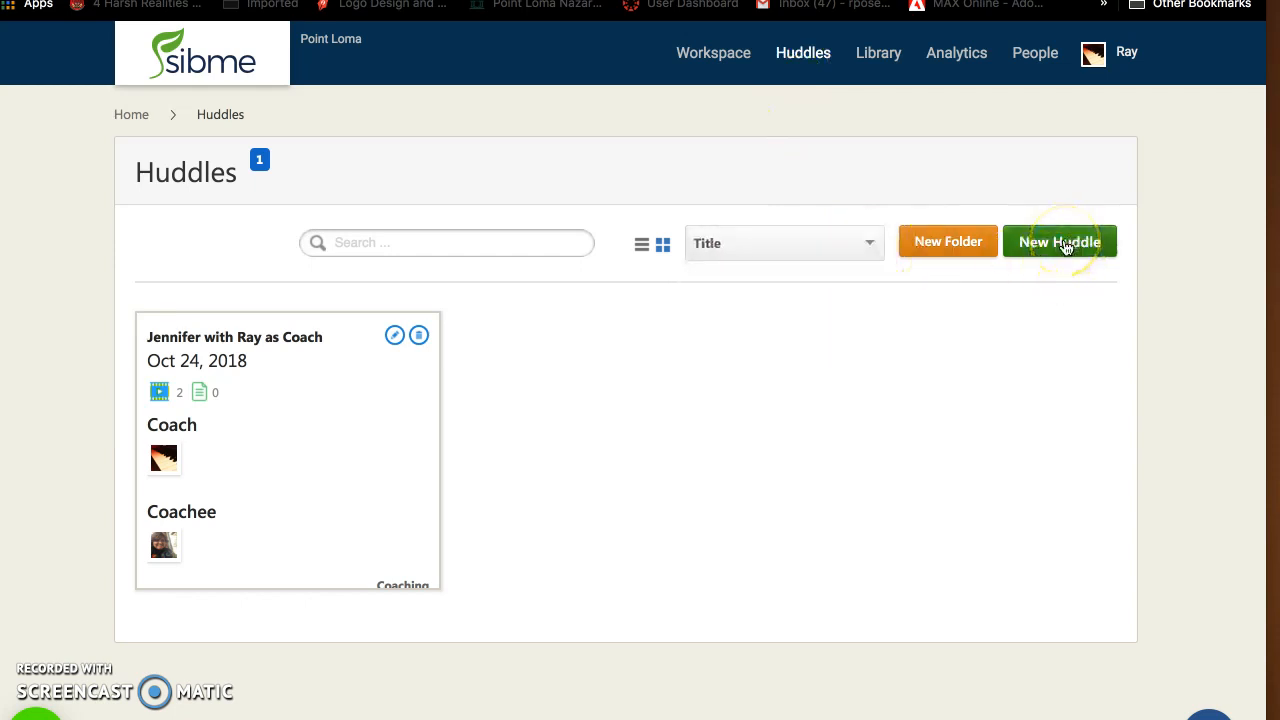
click(1066, 246)
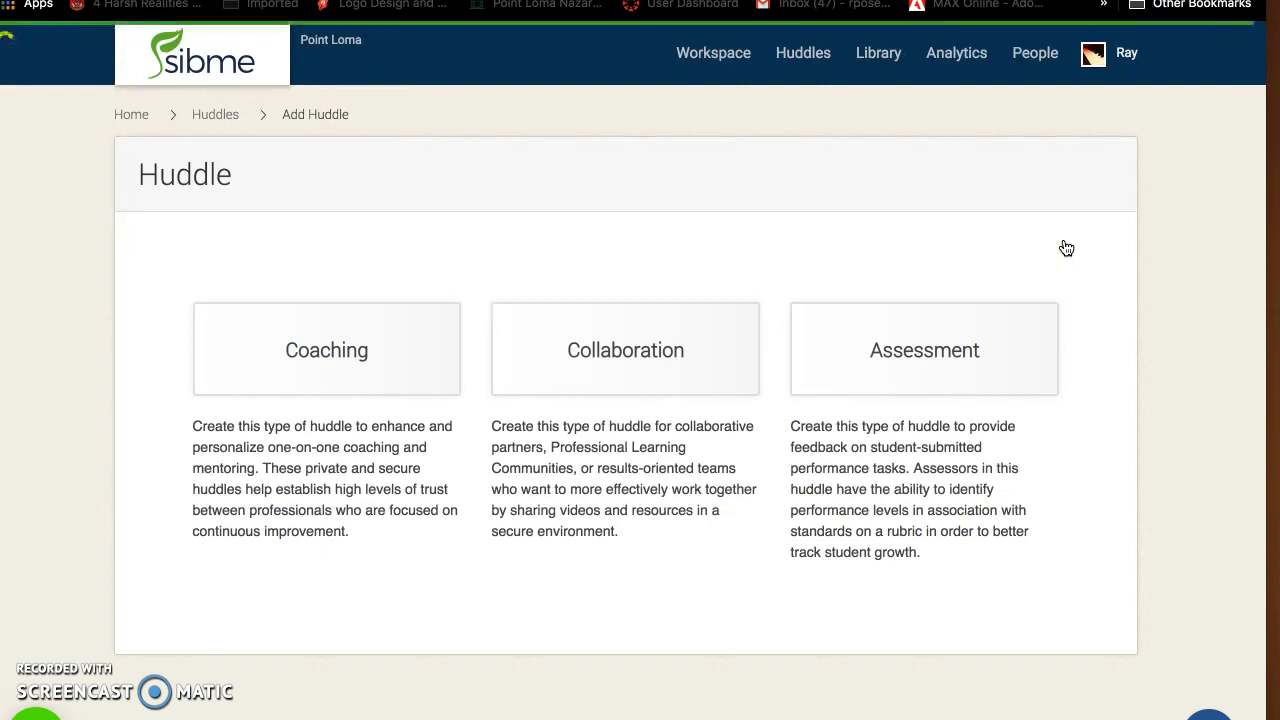
click(302, 368)
Enter the first coachee's full name as the name of the new coaching huddle
click(263, 291)
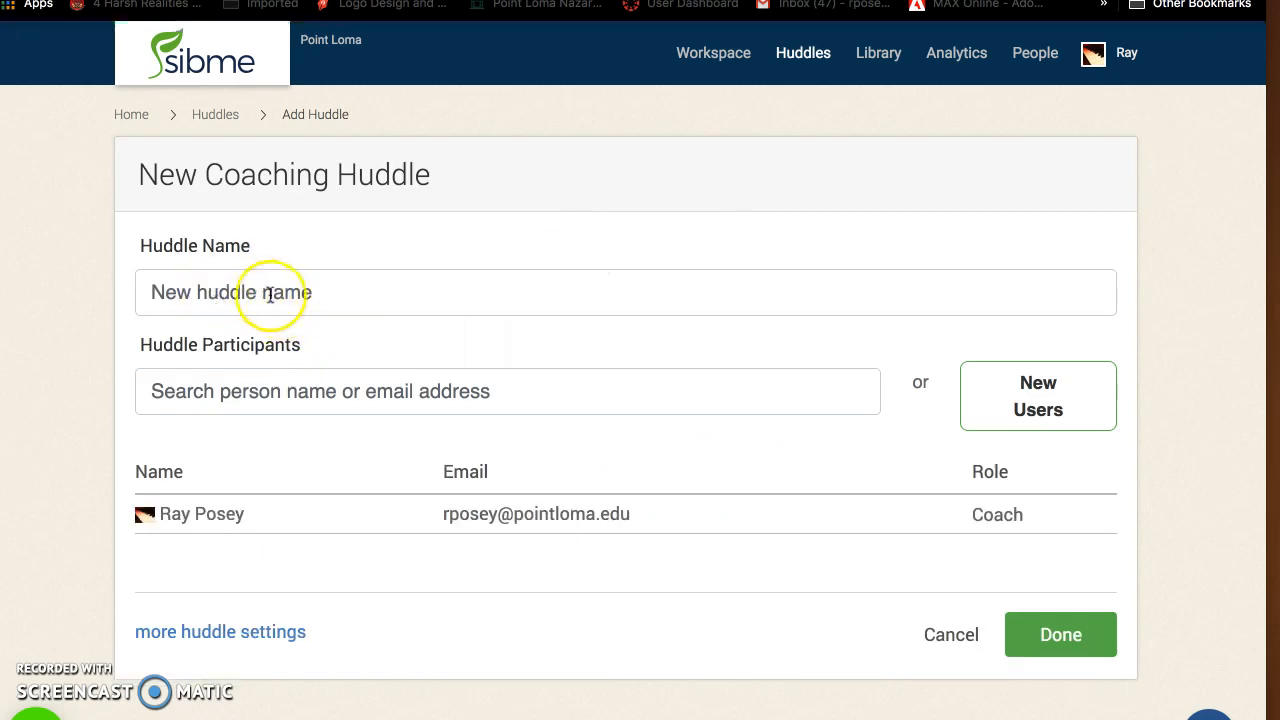
click(355, 286)
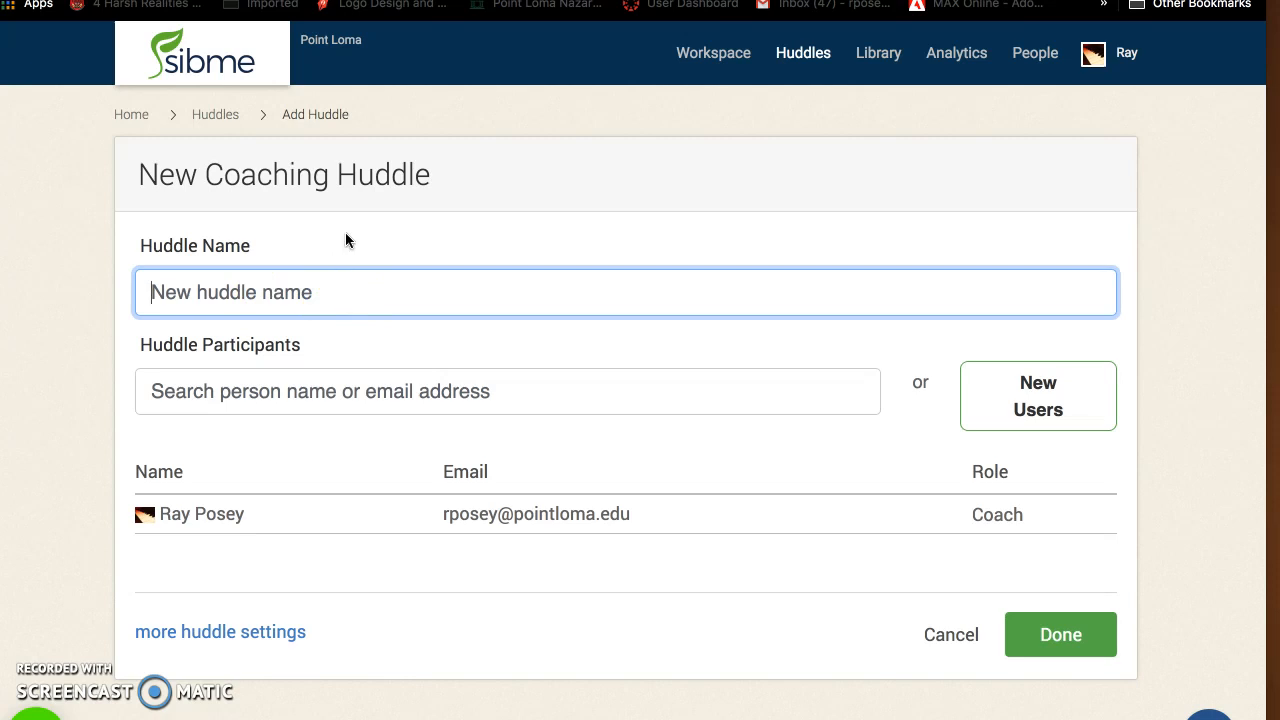
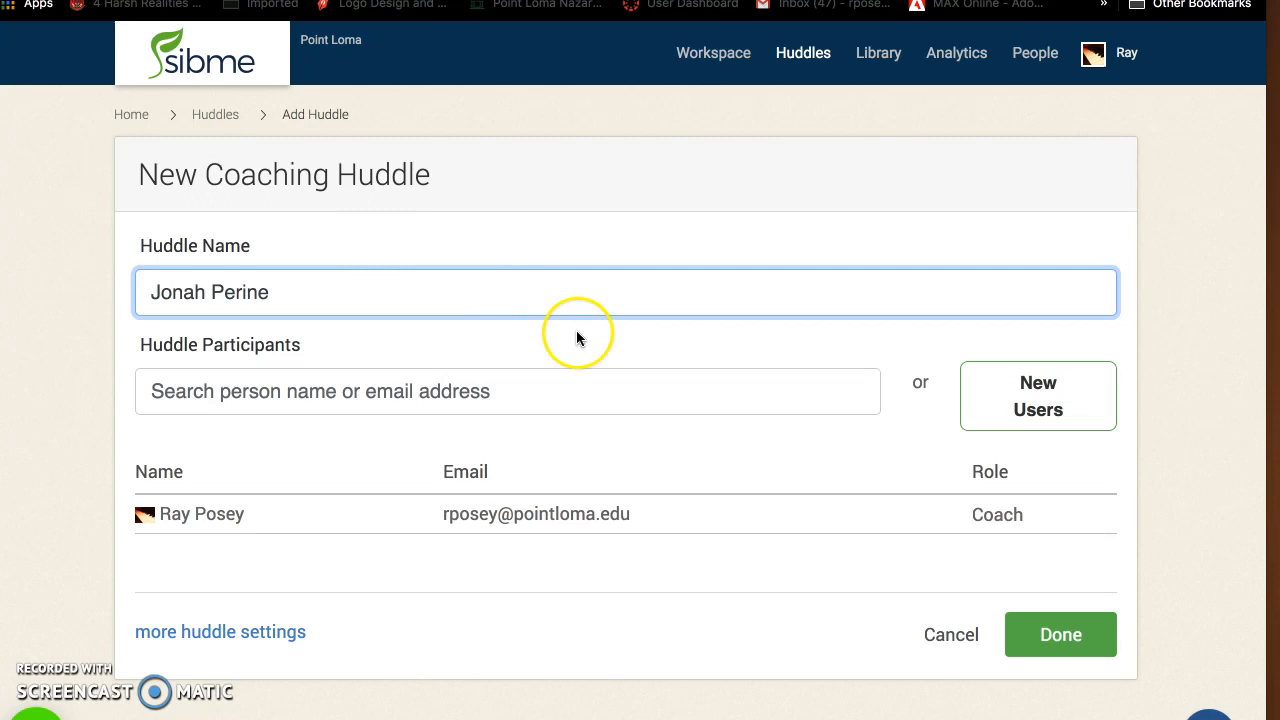
click(1078, 636)
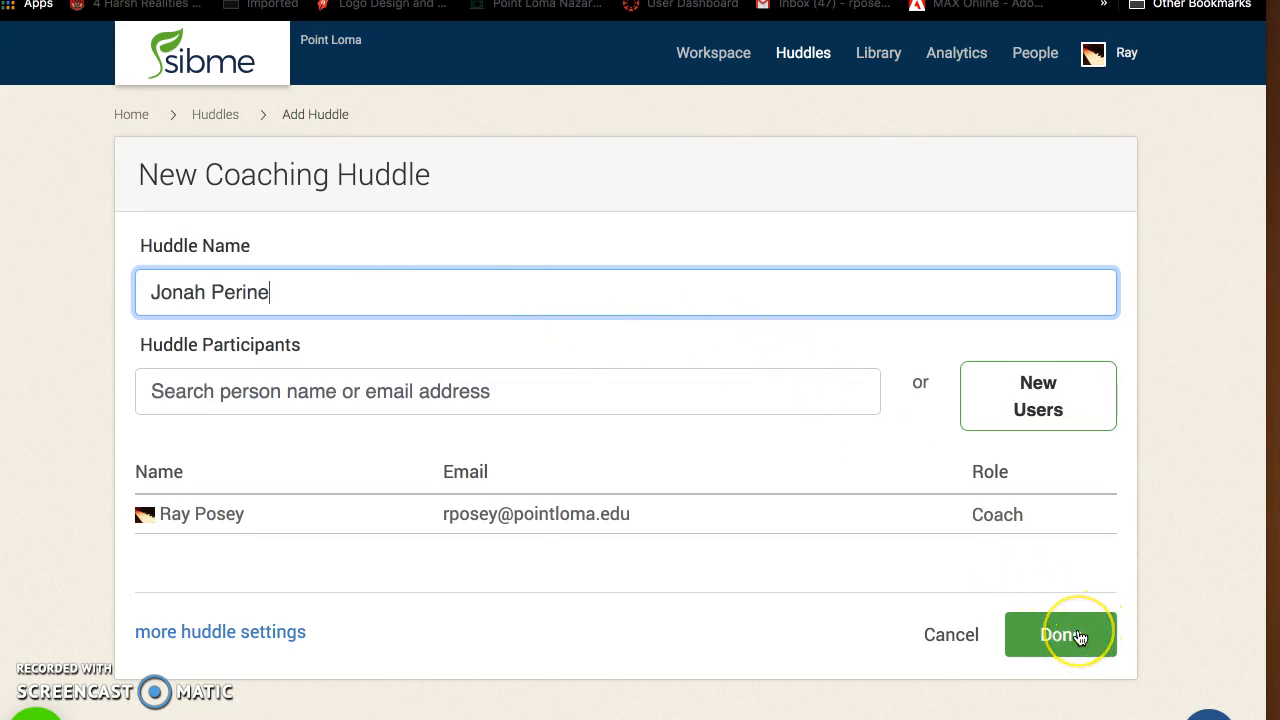
Search the huddle participants for the first coachee's full name
click(574, 401)
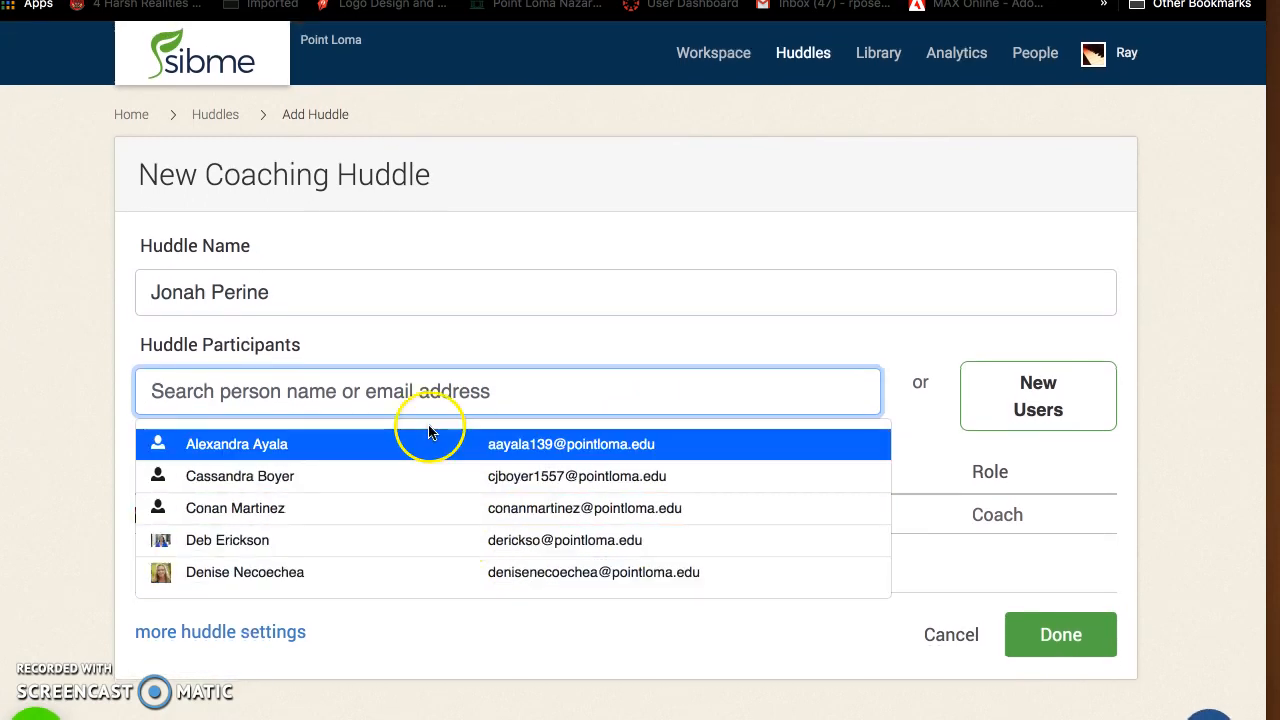
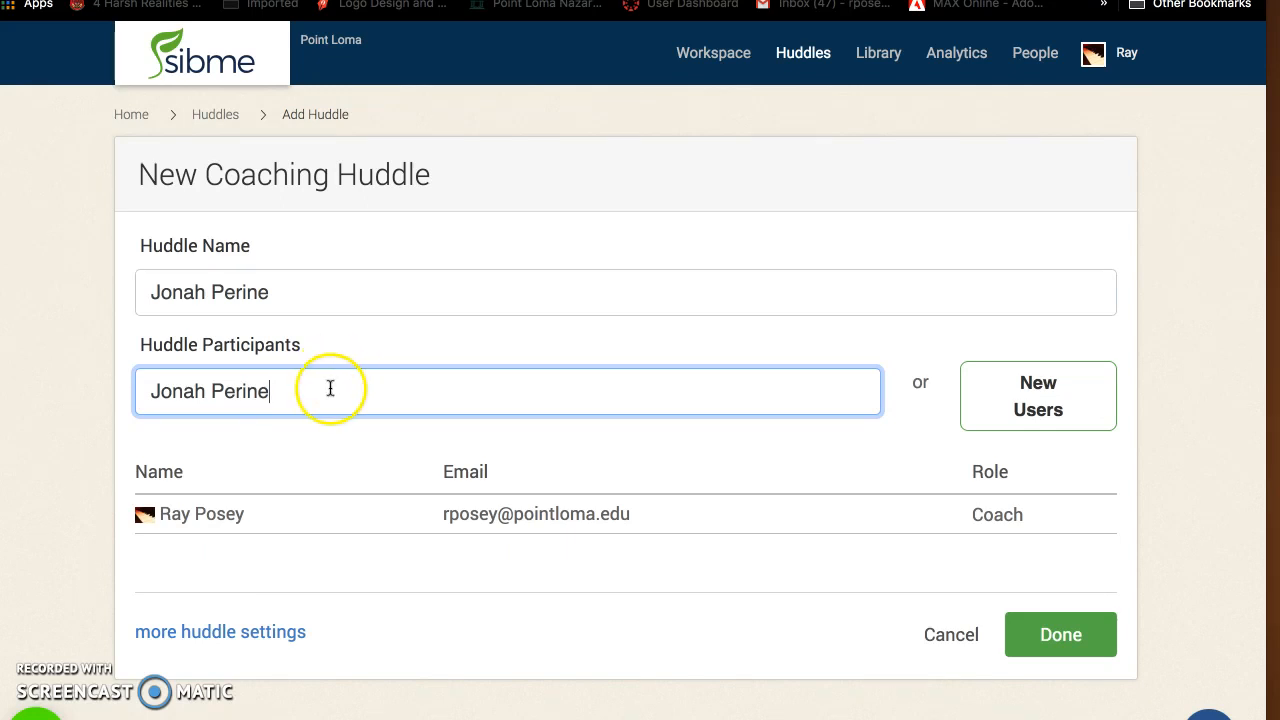
Replace the huddle name with a different coachee's full name
drag(286, 291, 134, 277)
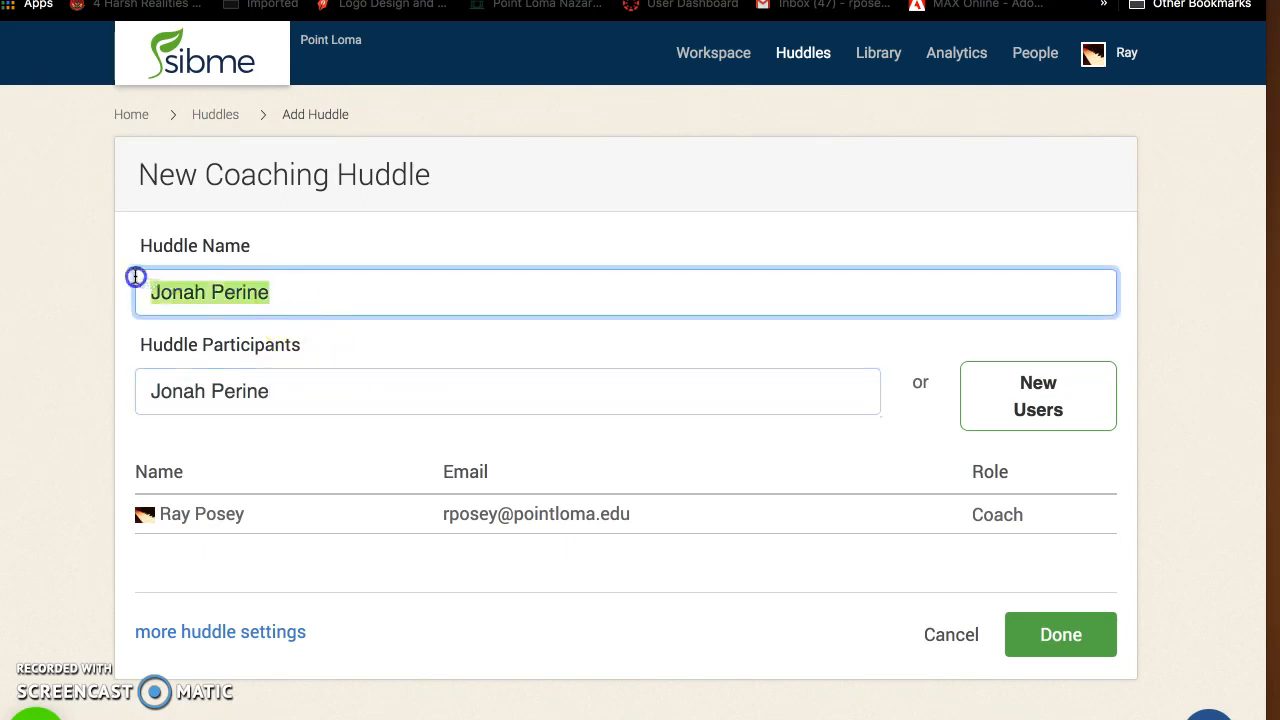
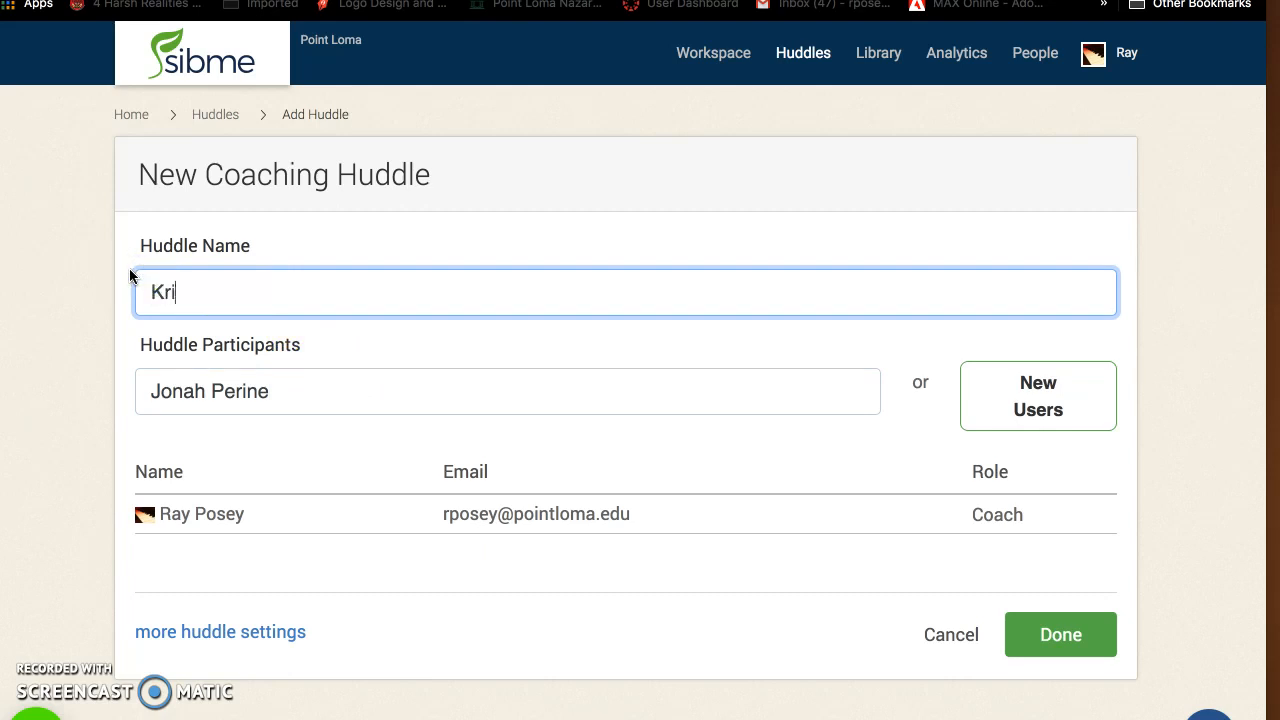
Clear the participant search, look up the coachee named in the huddle name, and add that person as a participant
click(275, 390)
key(BackSpace)
key(BackSpace)
key(BackSpace)
key(BackSpace)
key(BackSpace)
key(BackSpace)
key(BackSpace)
key(BackSpace)
key(BackSpace)
key(BackSpace)
key(BackSpace)
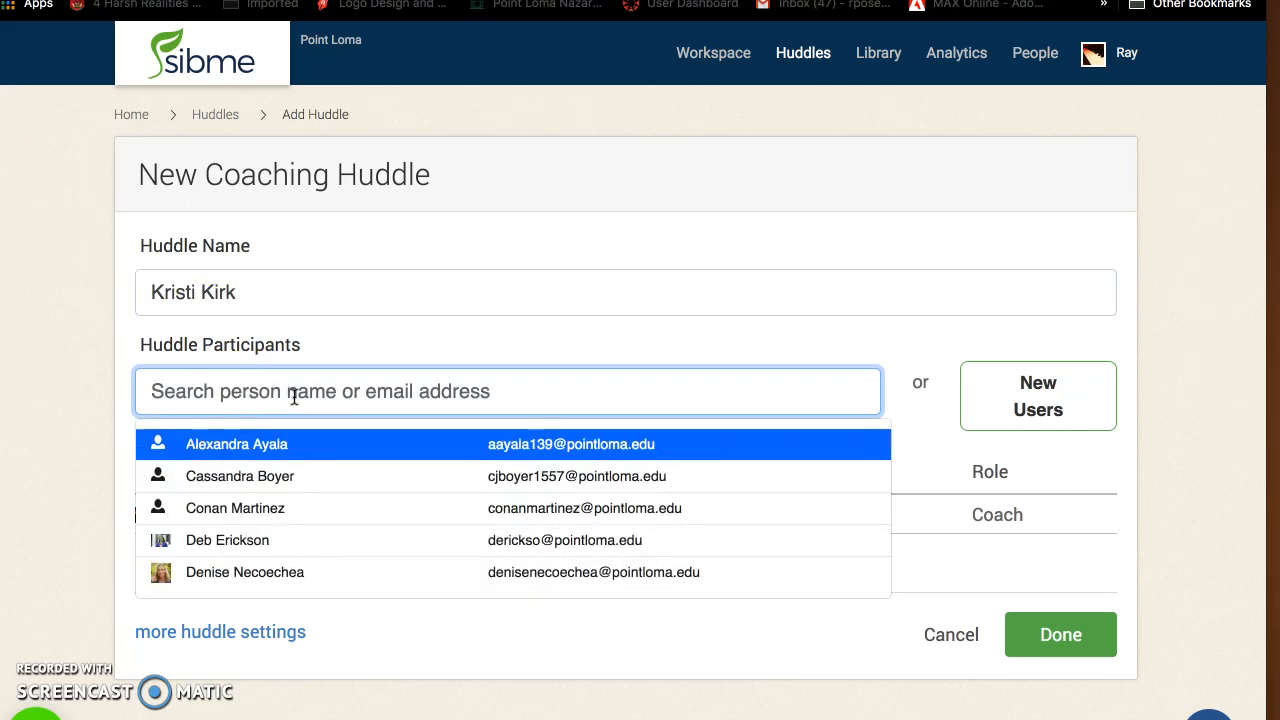
text(Kri)
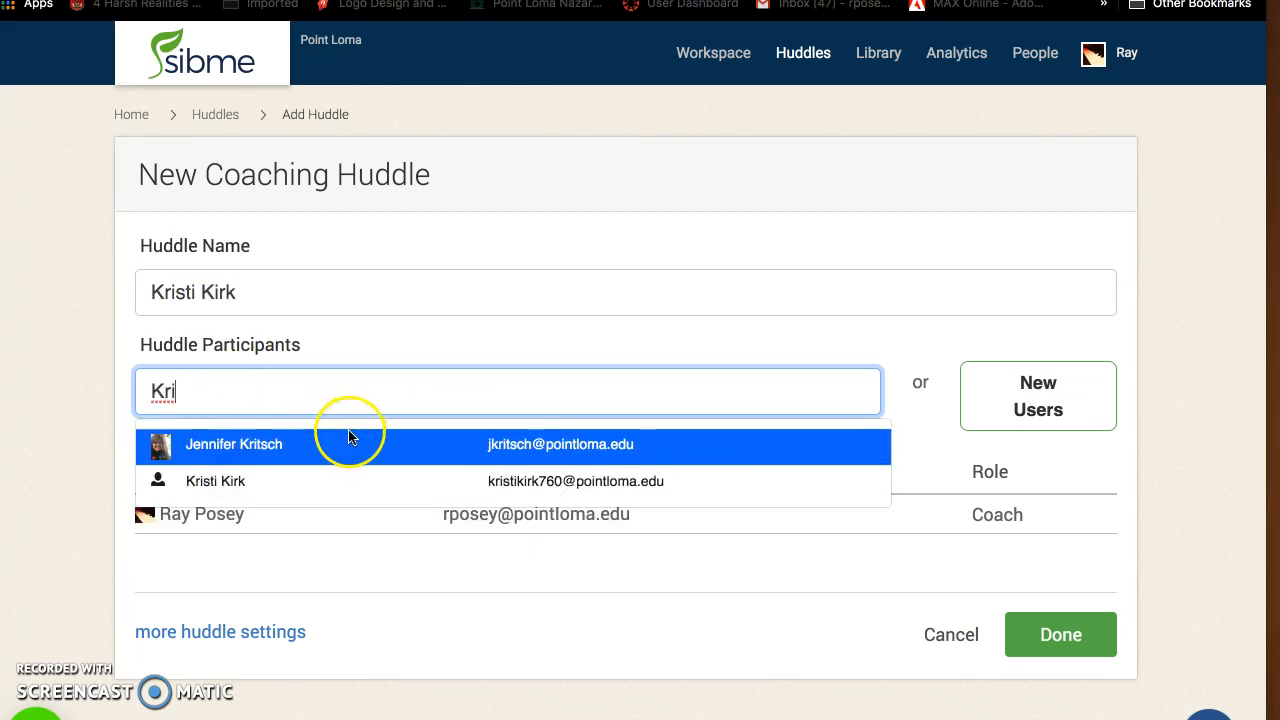
click(280, 483)
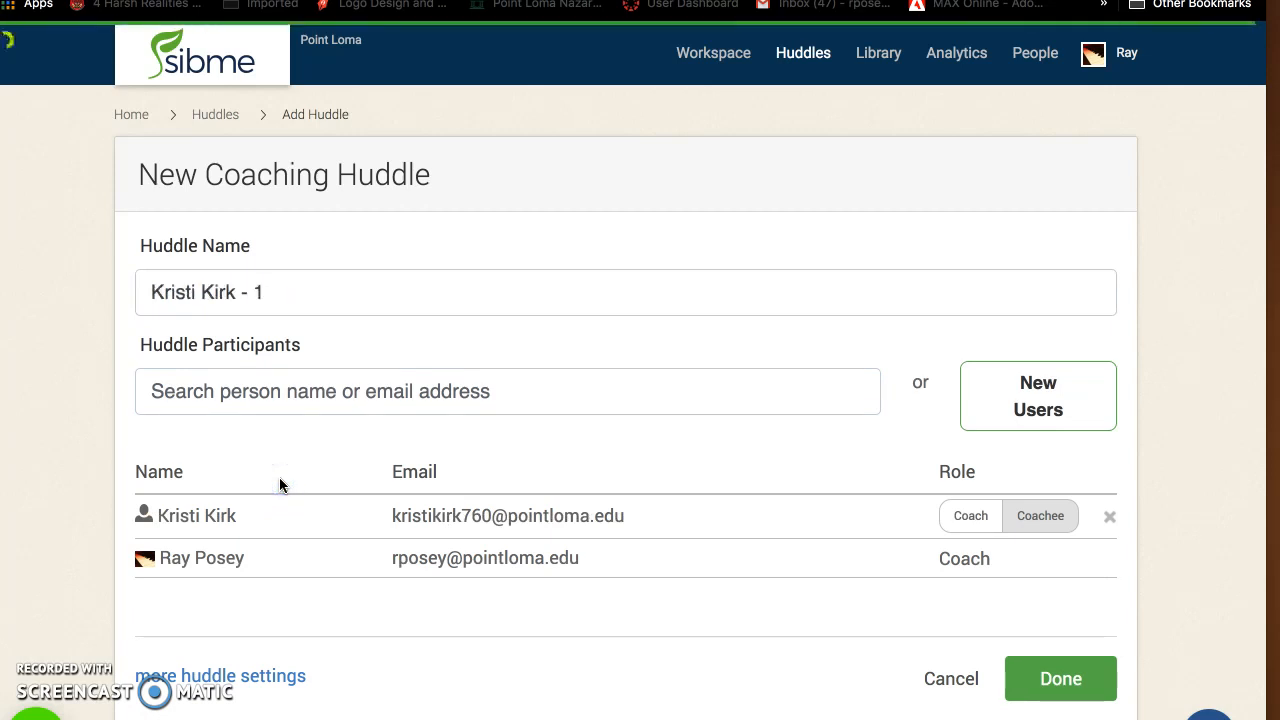
Create the coaching huddle with the added participant in the Coachee role
click(1034, 526)
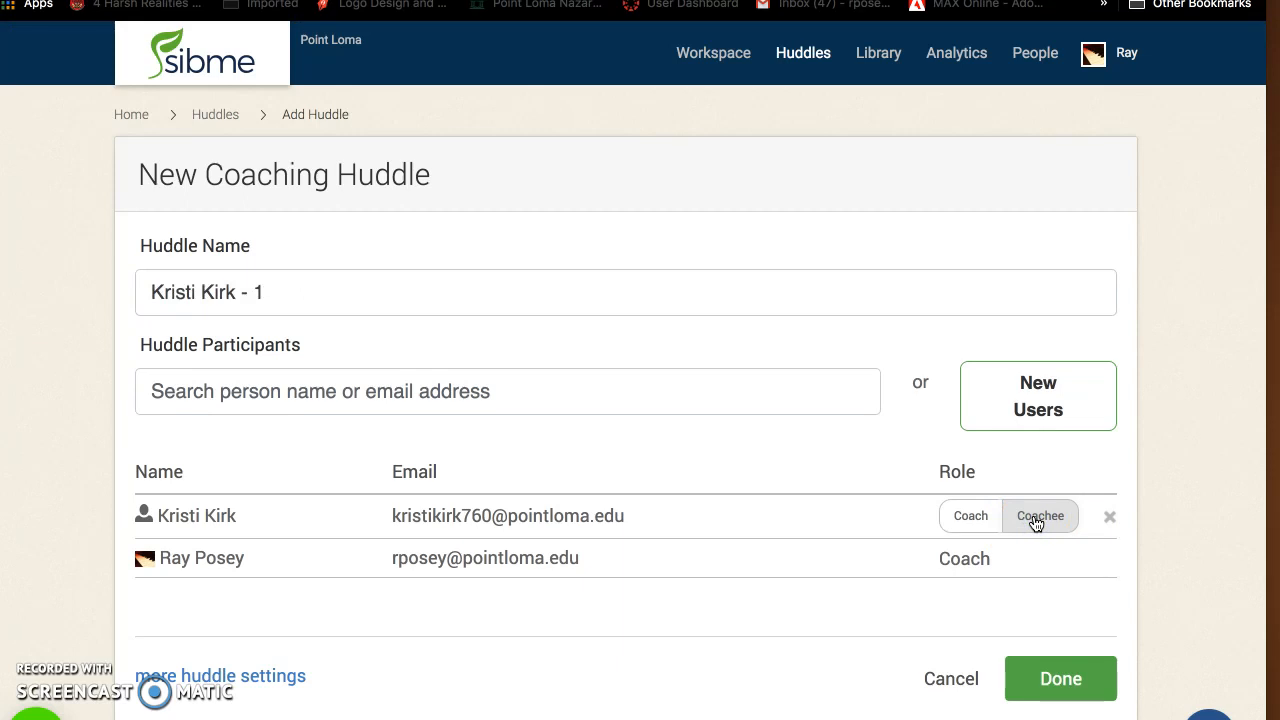
click(978, 522)
click(1060, 672)
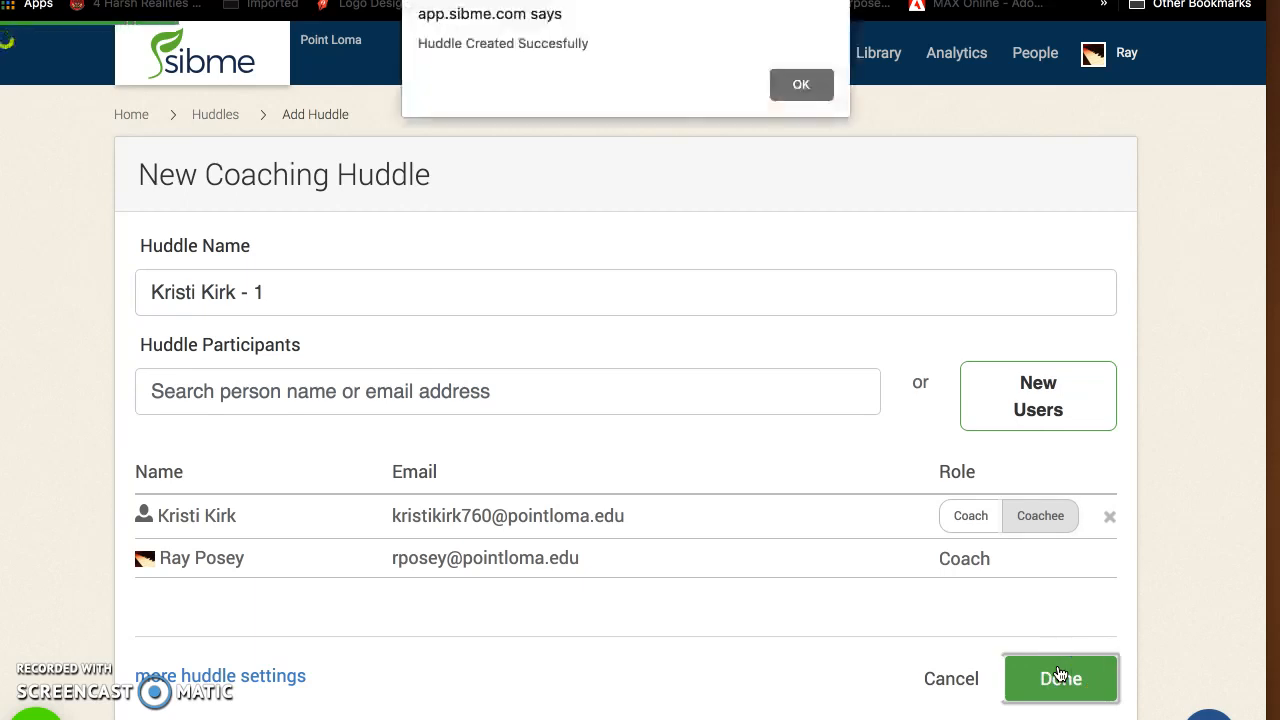
click(805, 85)
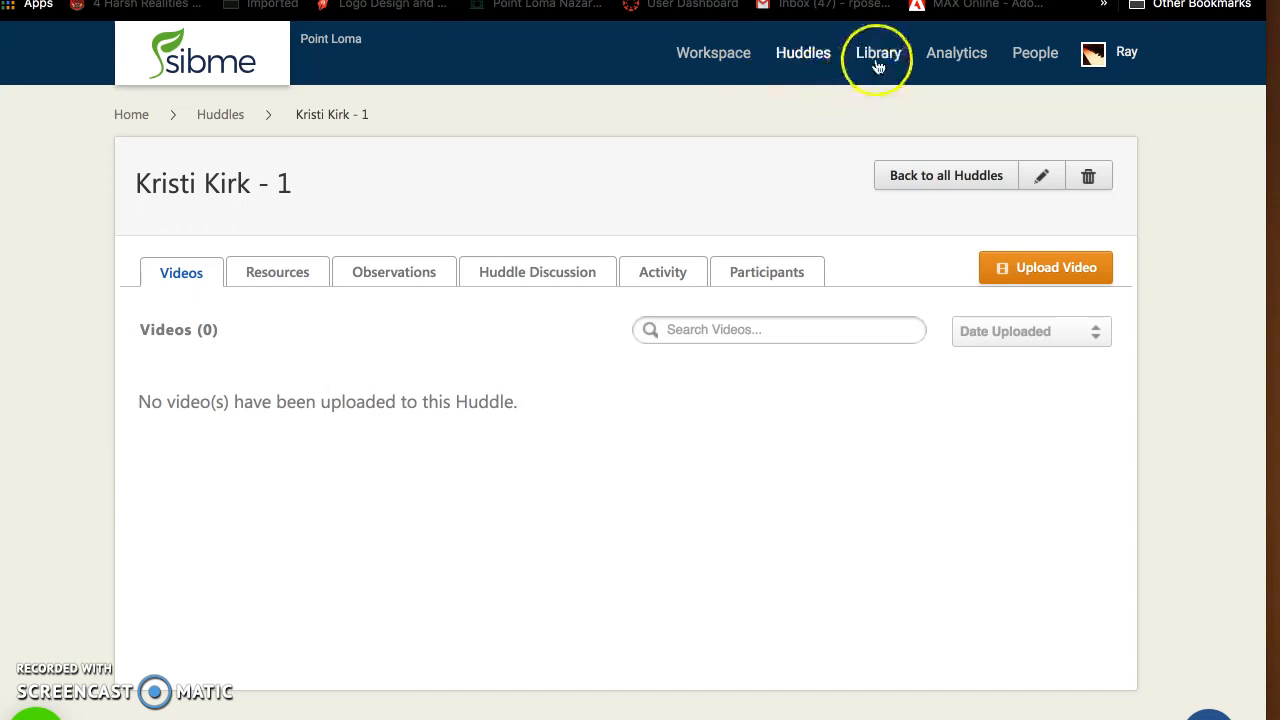
Open VIDEO_0001 in the coaching huddle dated Oct 24, 2018
click(780, 58)
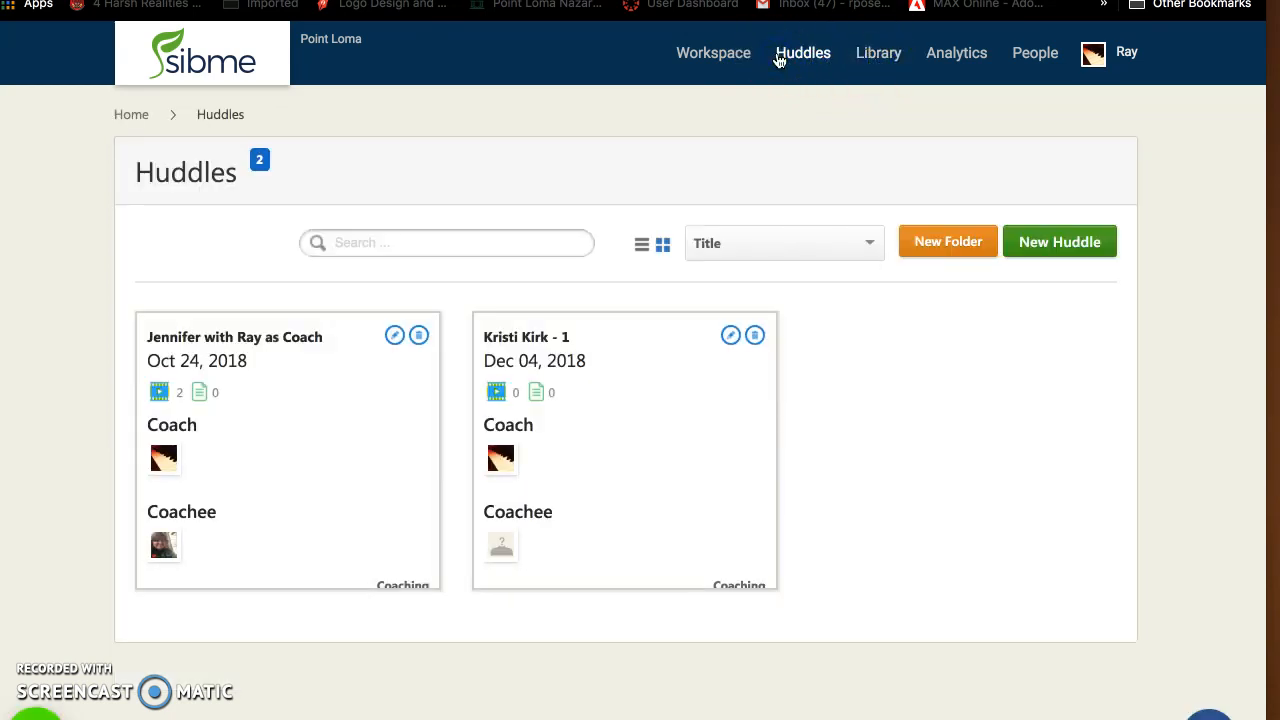
click(163, 394)
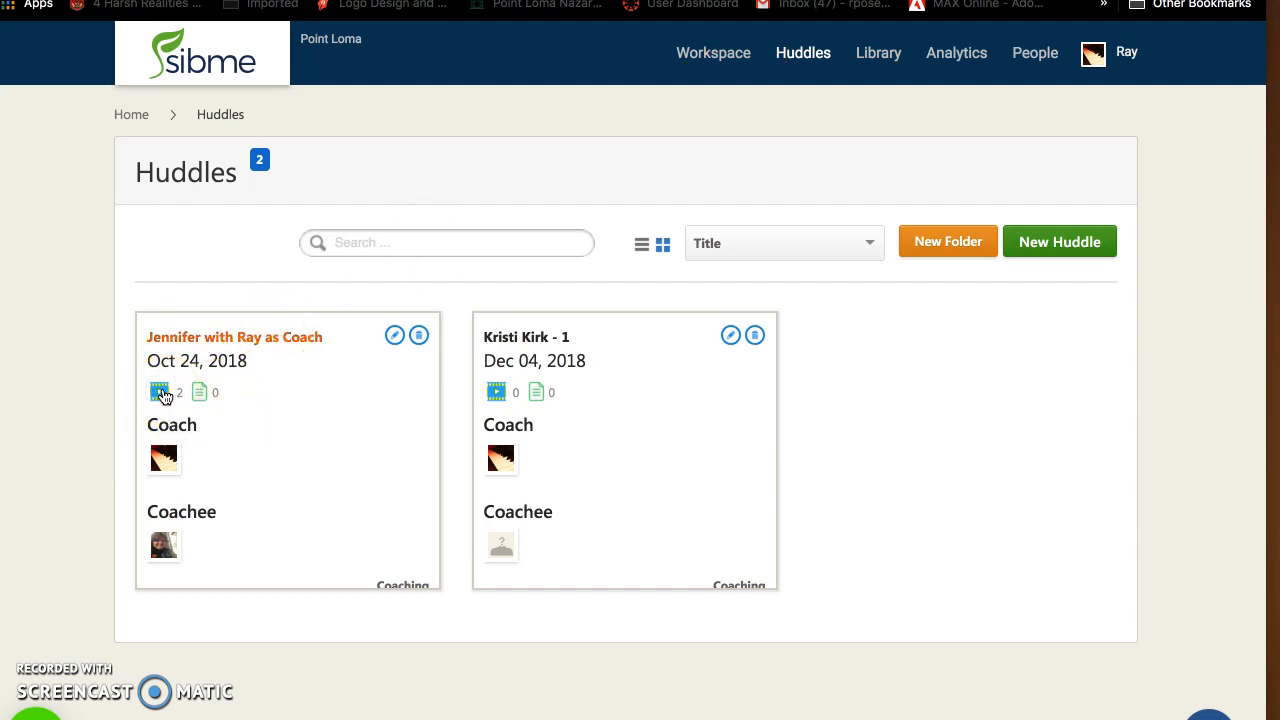
click(280, 485)
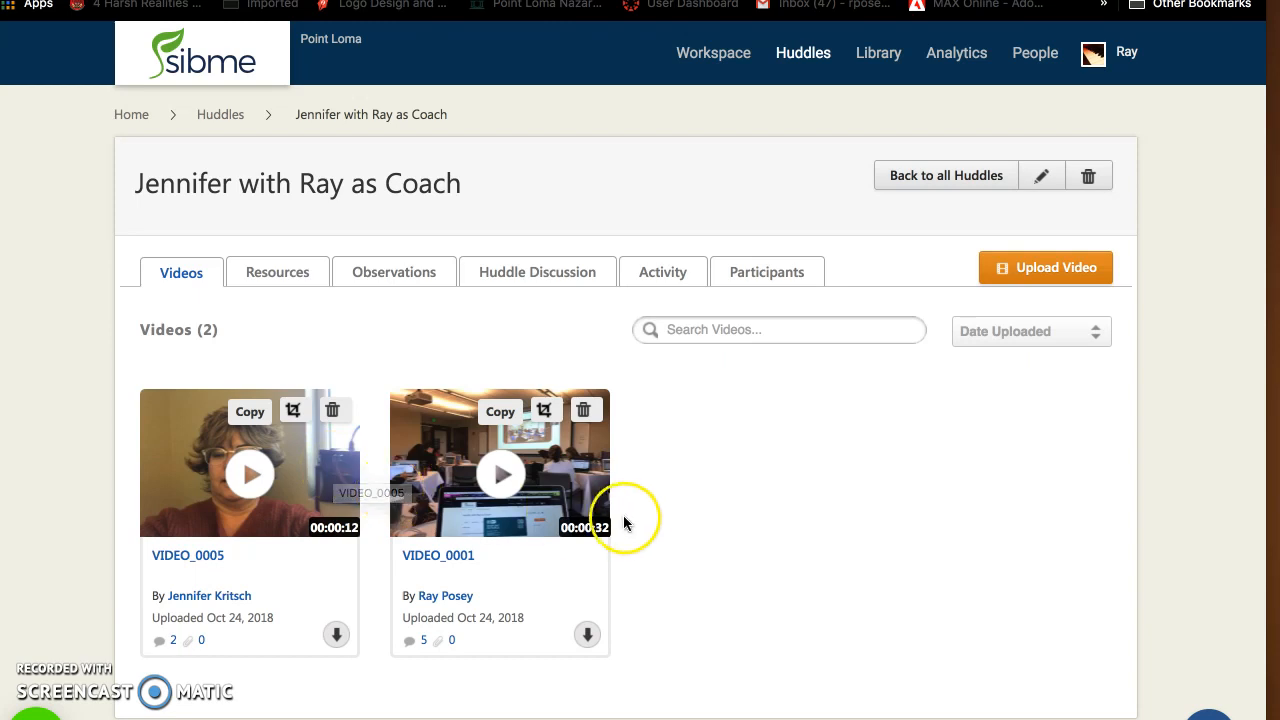
click(414, 488)
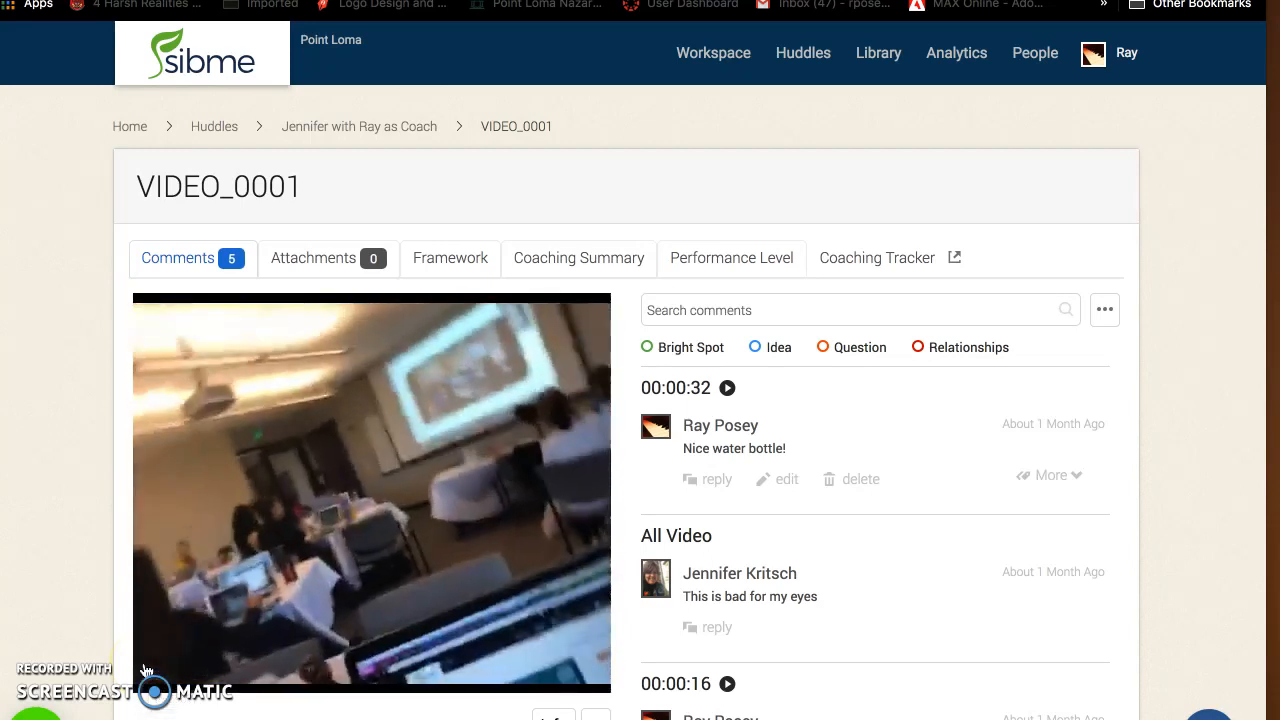
Add the comment "Recording a meeting" to VIDEO_0001, marked as a Bright Spot
scroll(145, 670, down, 4)
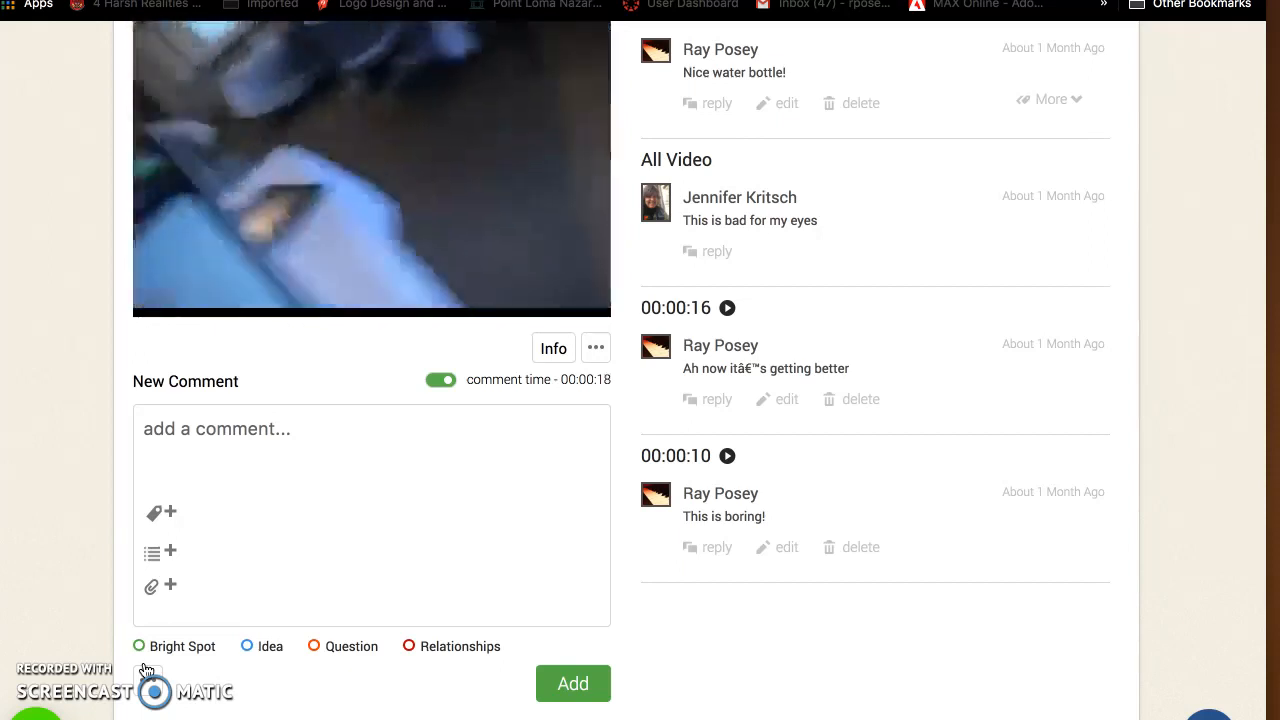
click(223, 455)
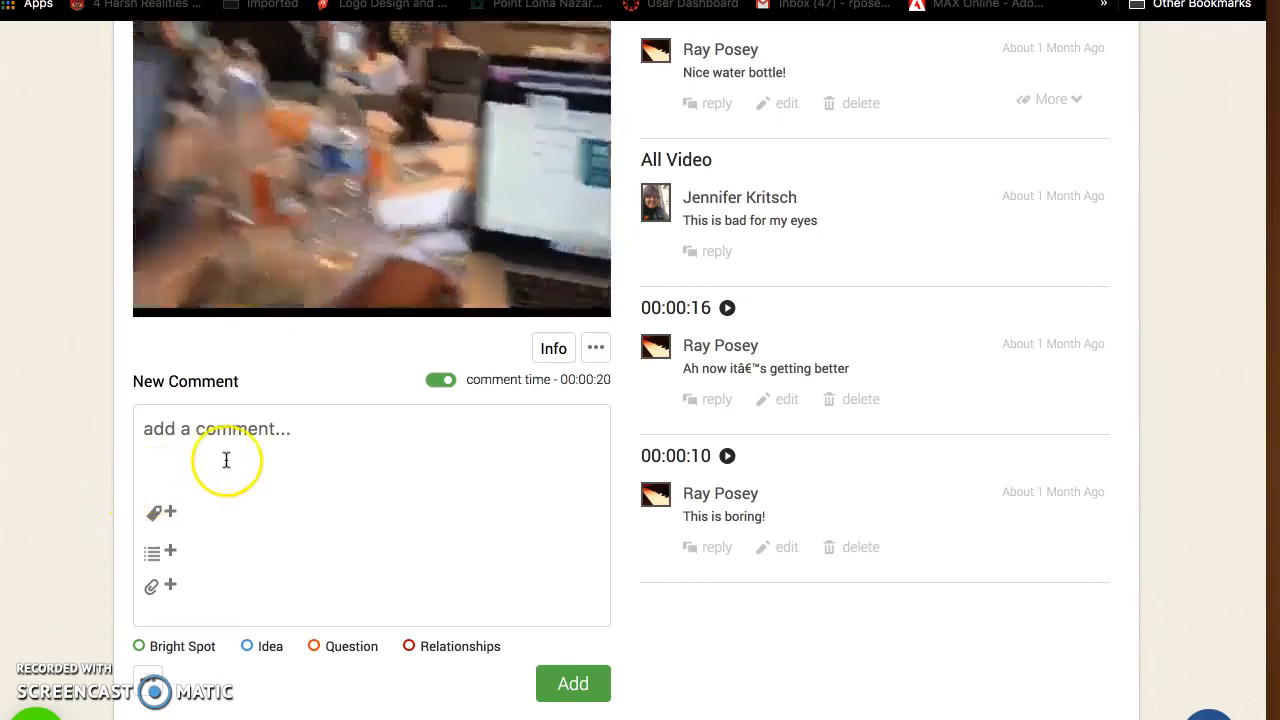
text(Recor)
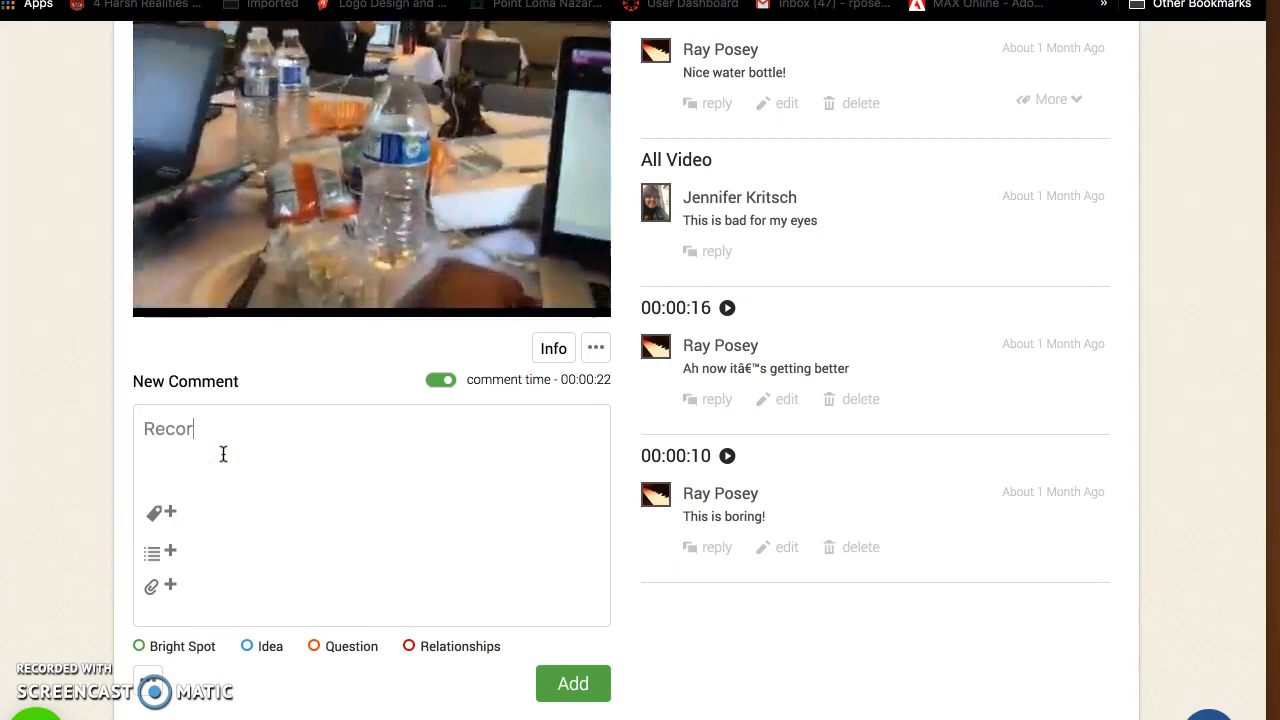
text(ding a m)
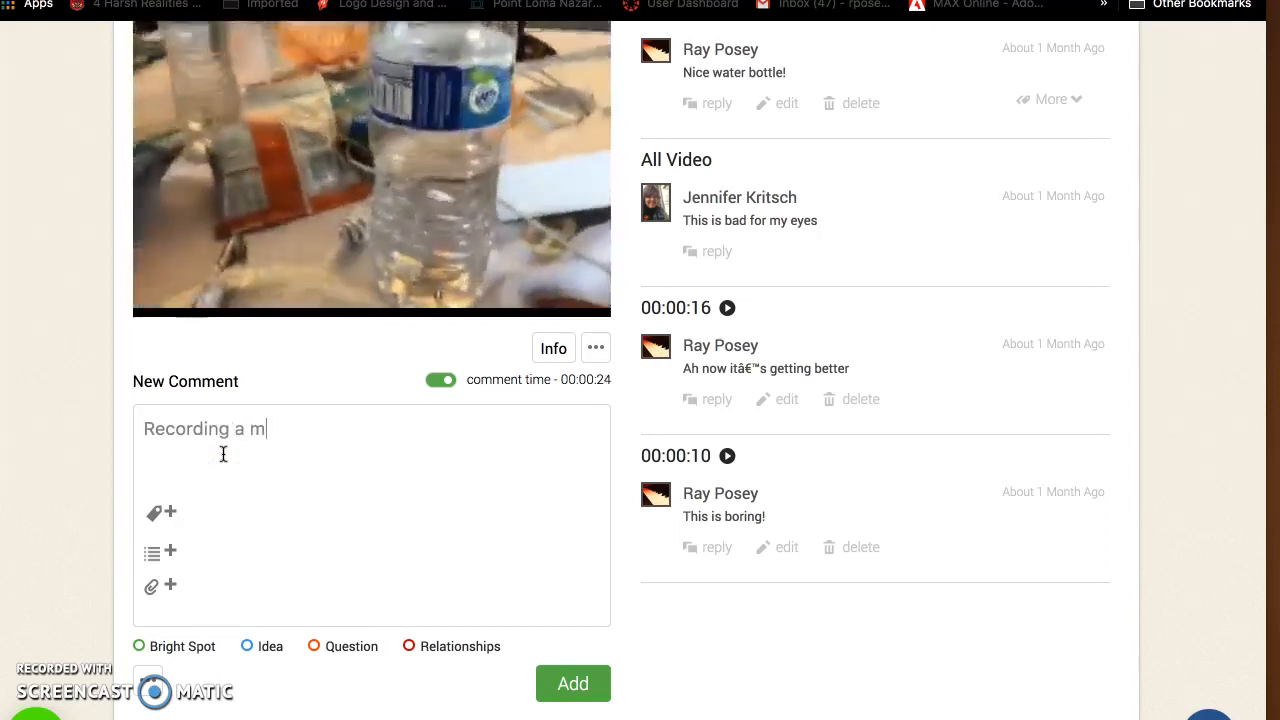
text(ettin)
key(BackSpace)
key(BackSpace)
key(BackSpace)
key(BackSpace)
text(e)
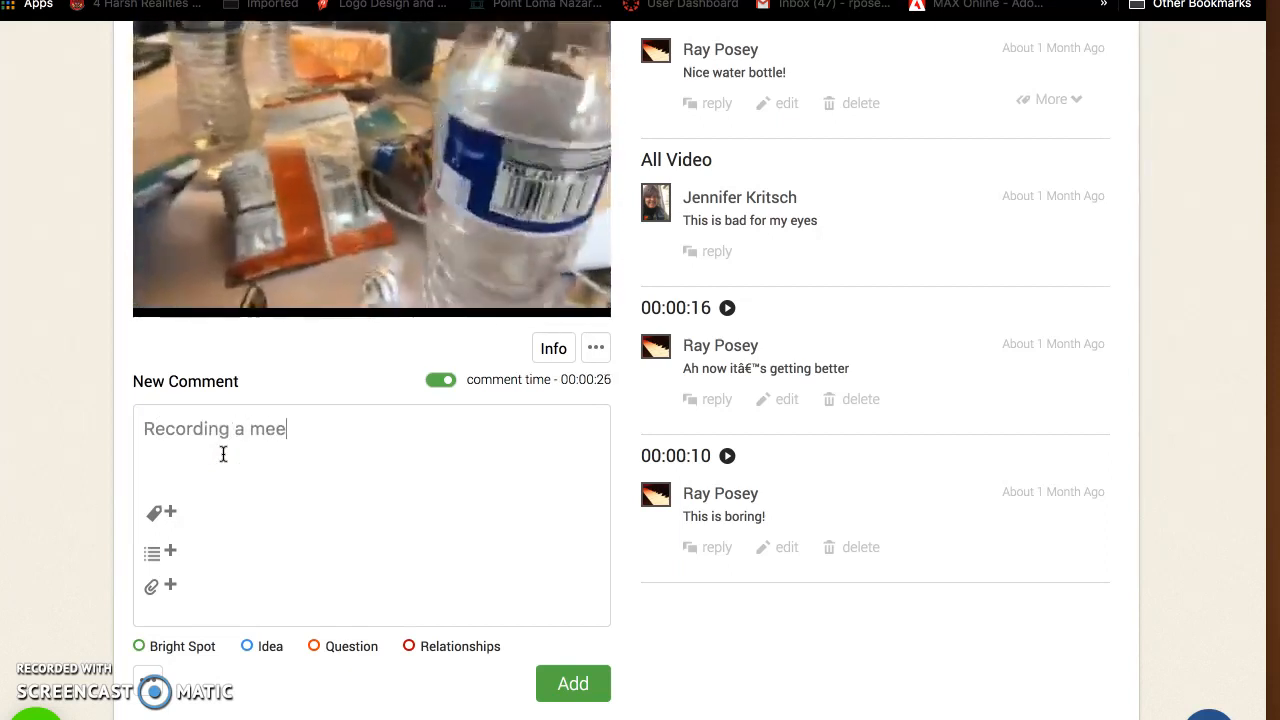
text(ting)
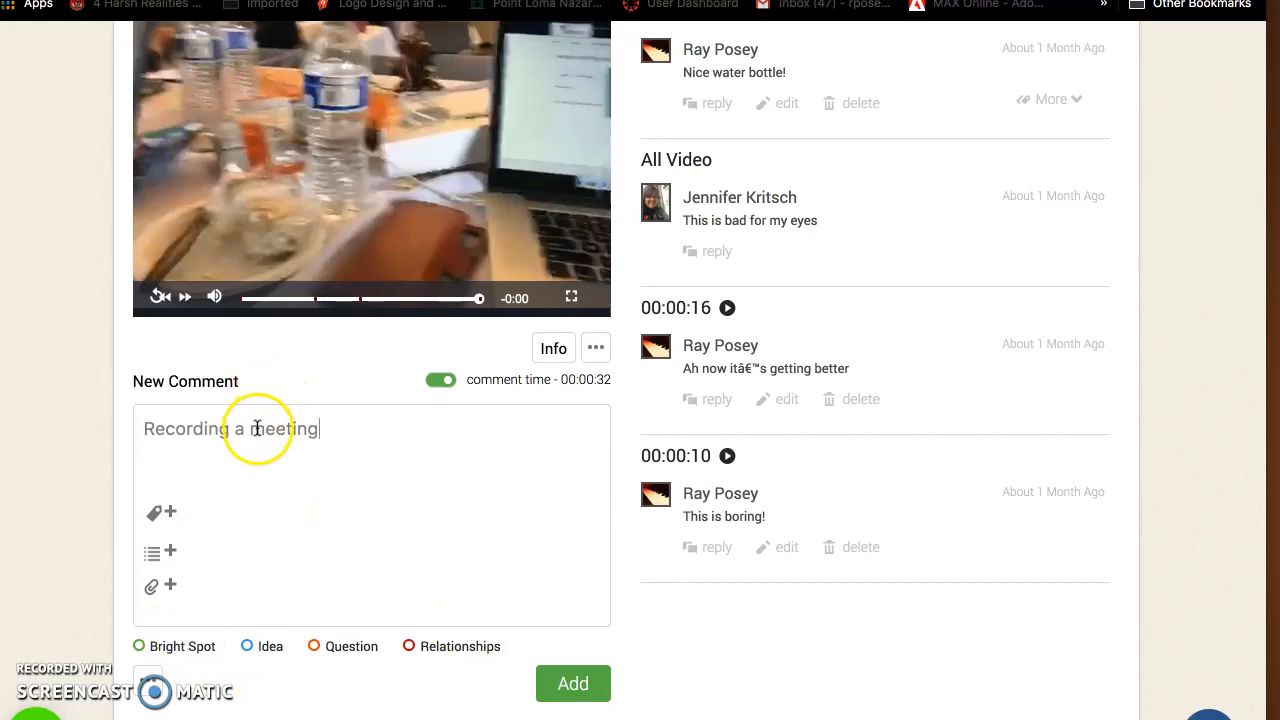
click(189, 650)
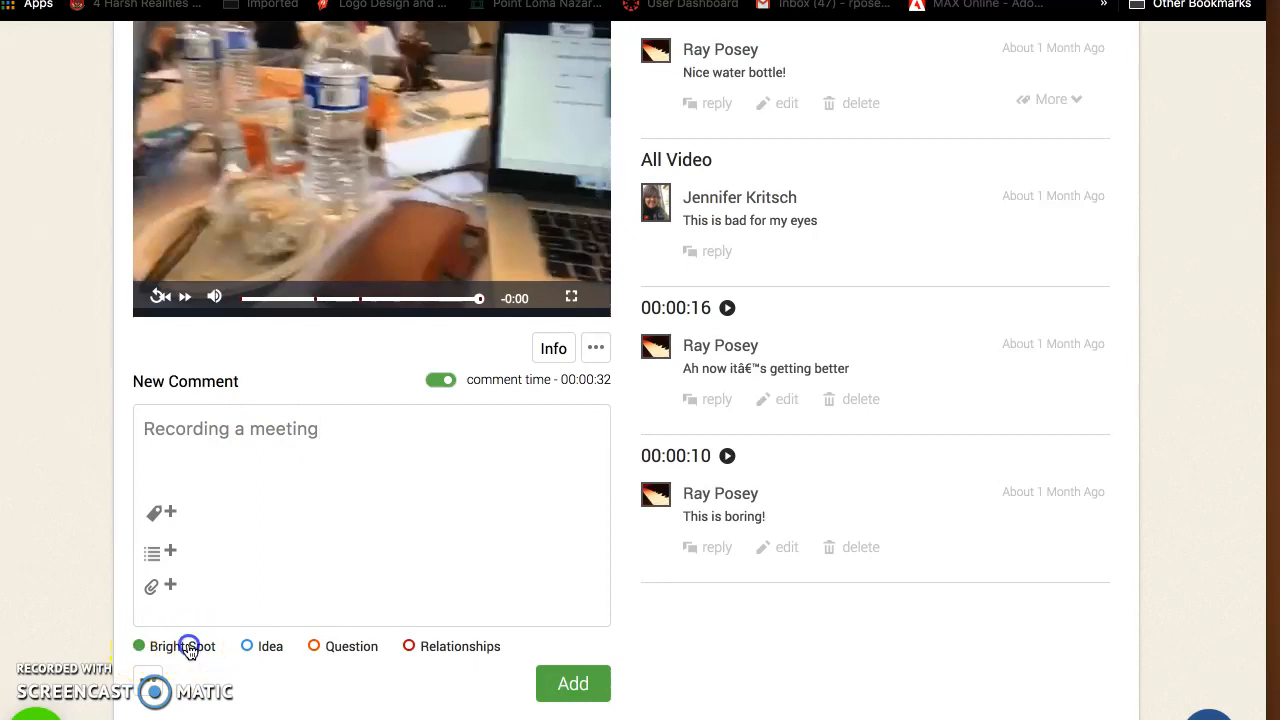
click(574, 683)
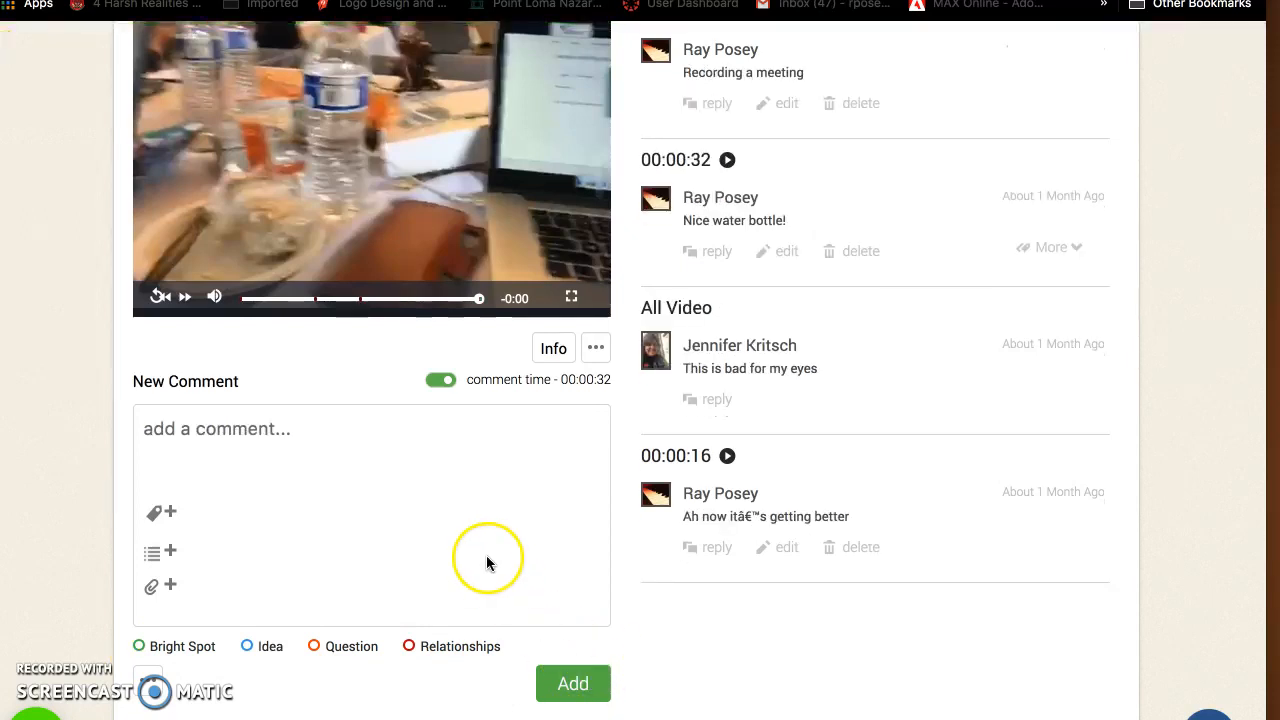
Display the framework standards for VIDEO_0001
scroll(471, 538, up, 5)
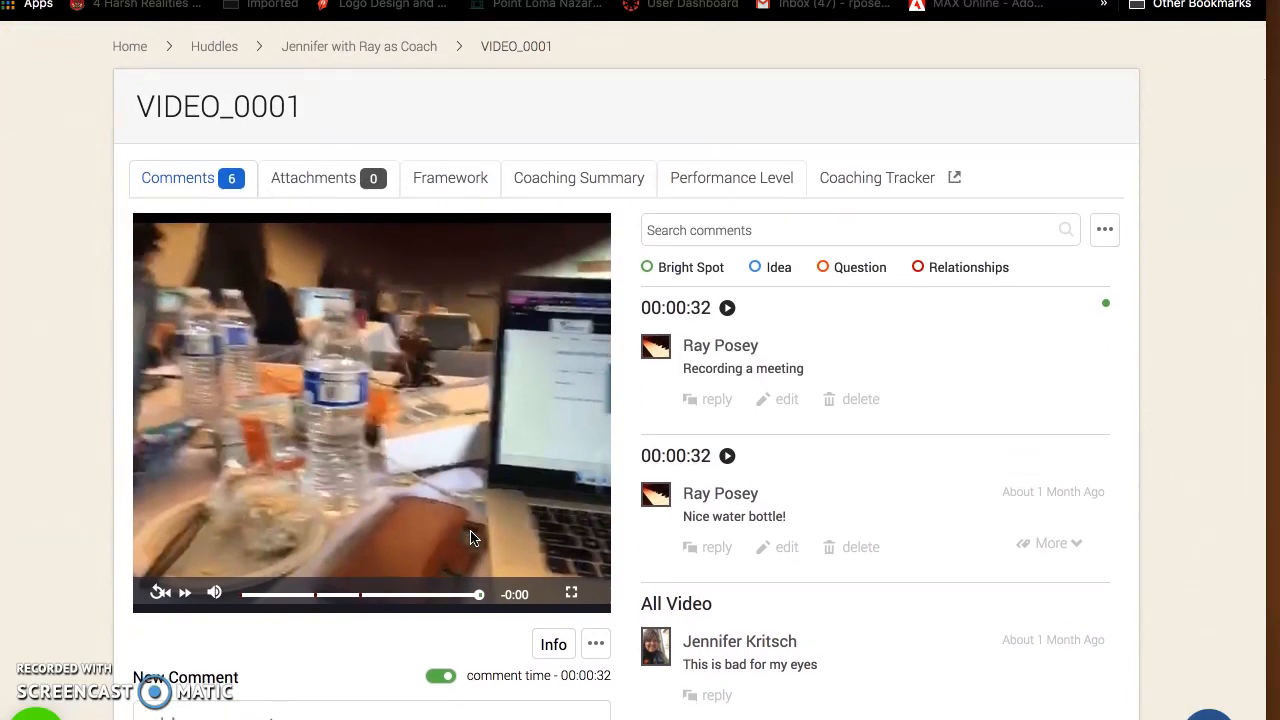
click(444, 178)
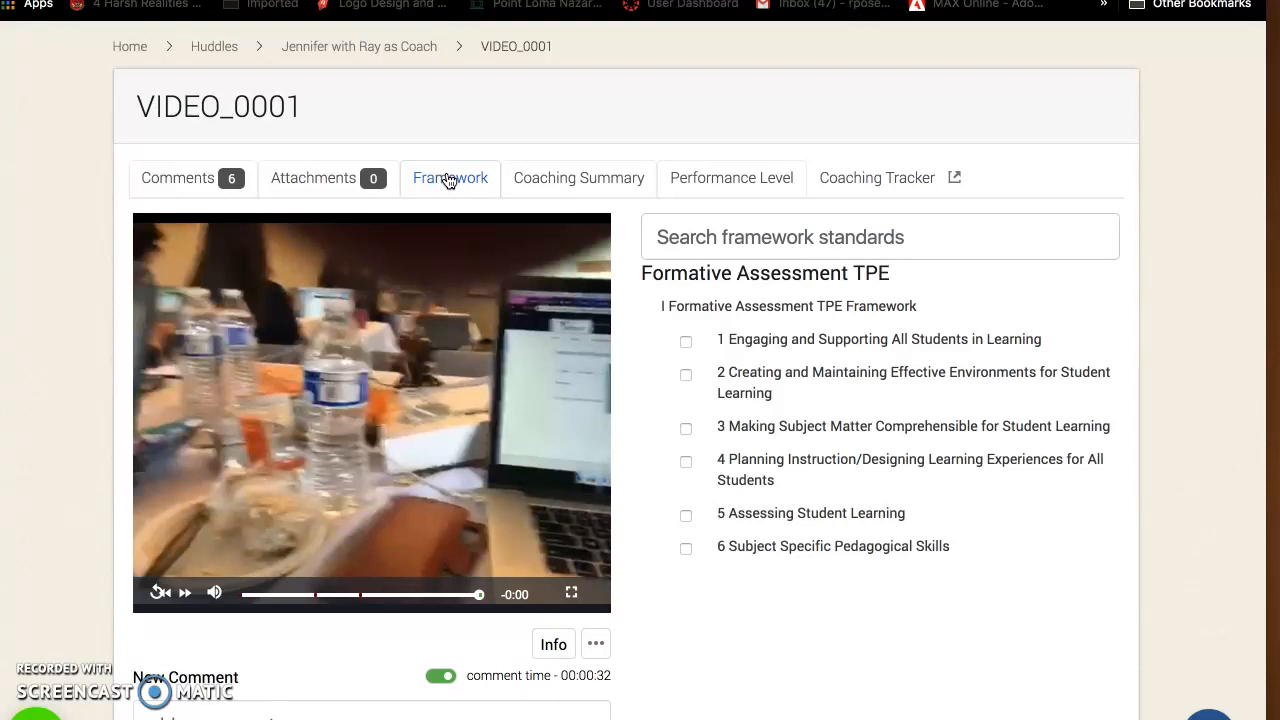
Add the comment "Having candy at the table is good!" to VIDEO_0001, tagged with standard 1 Engaging and Supporting All Students in Learning
click(686, 343)
scroll(627, 429, down, 3)
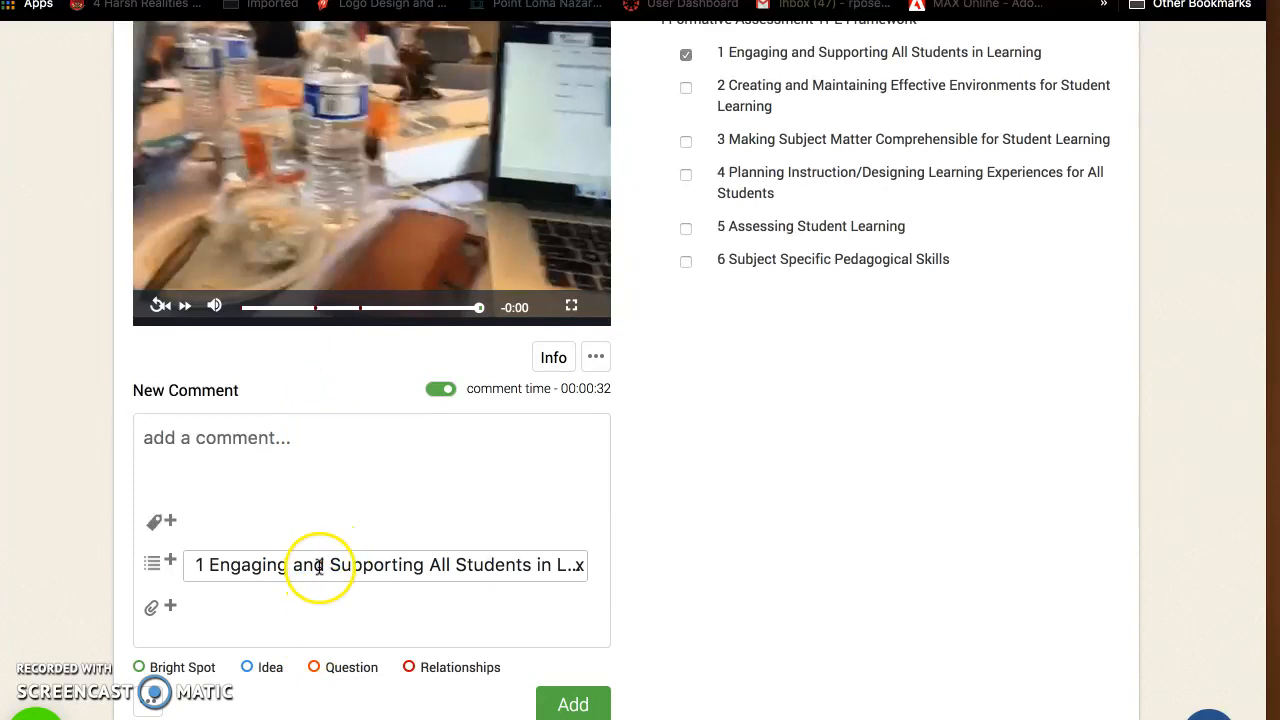
click(251, 438)
text(Having ca)
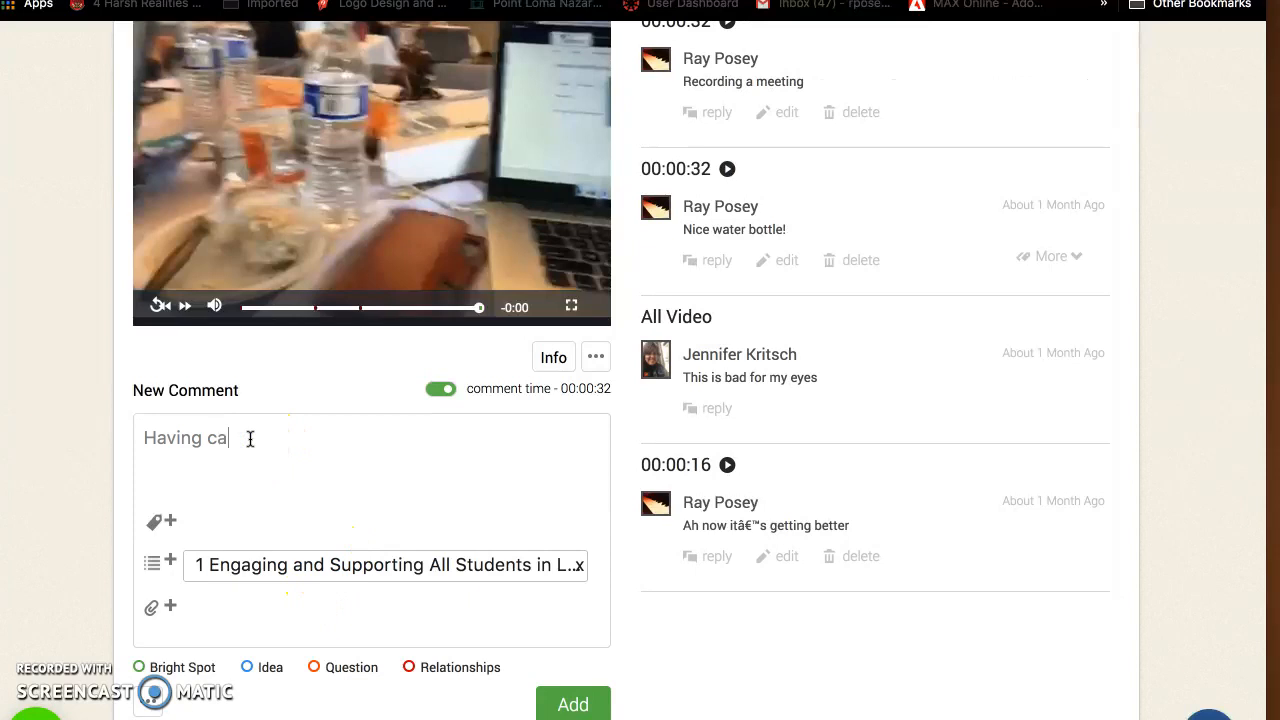
text(ndy at the table is good!)
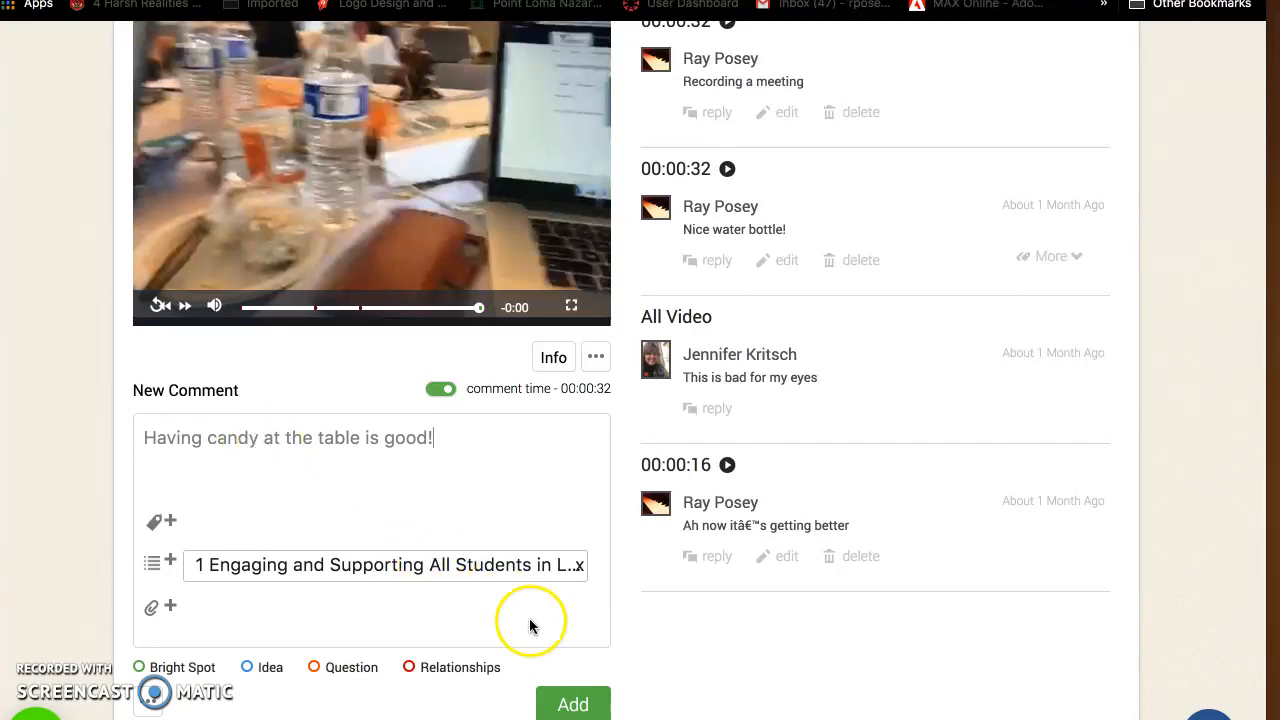
click(571, 704)
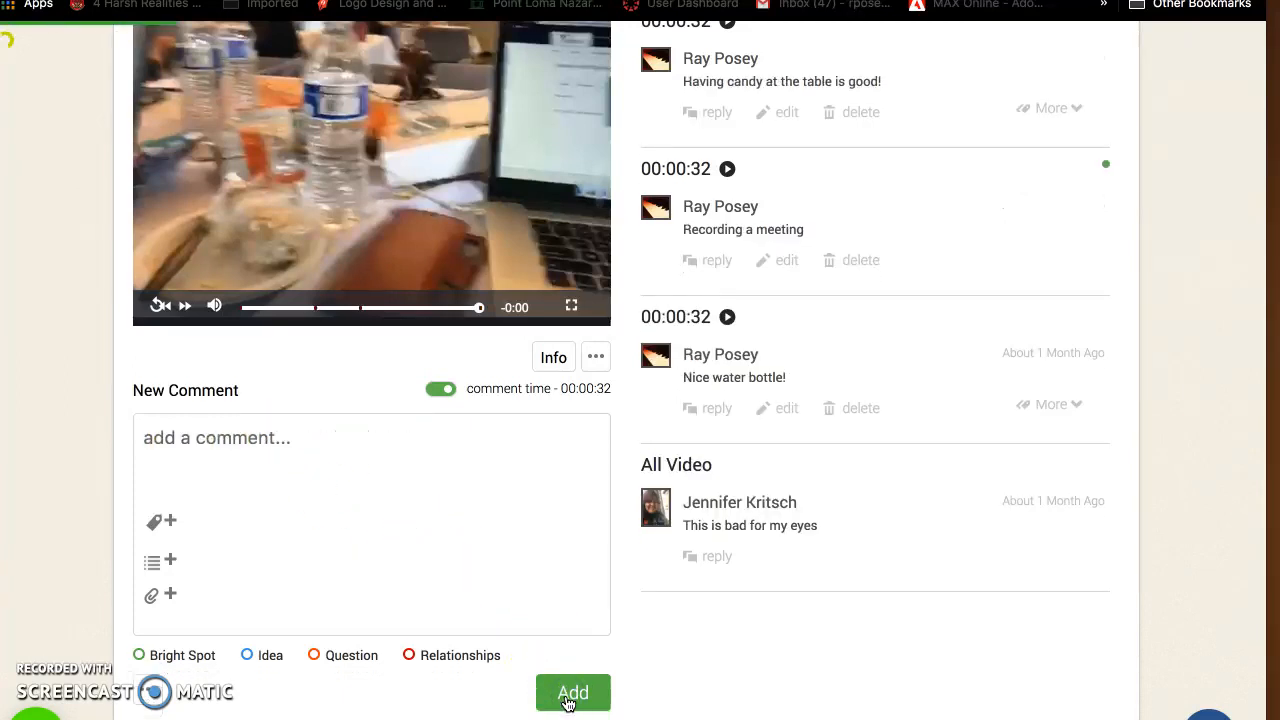
Review the list of comments on VIDEO_0001, including the newly added one
scroll(535, 527, up, 2)
scroll(535, 527, up, 3)
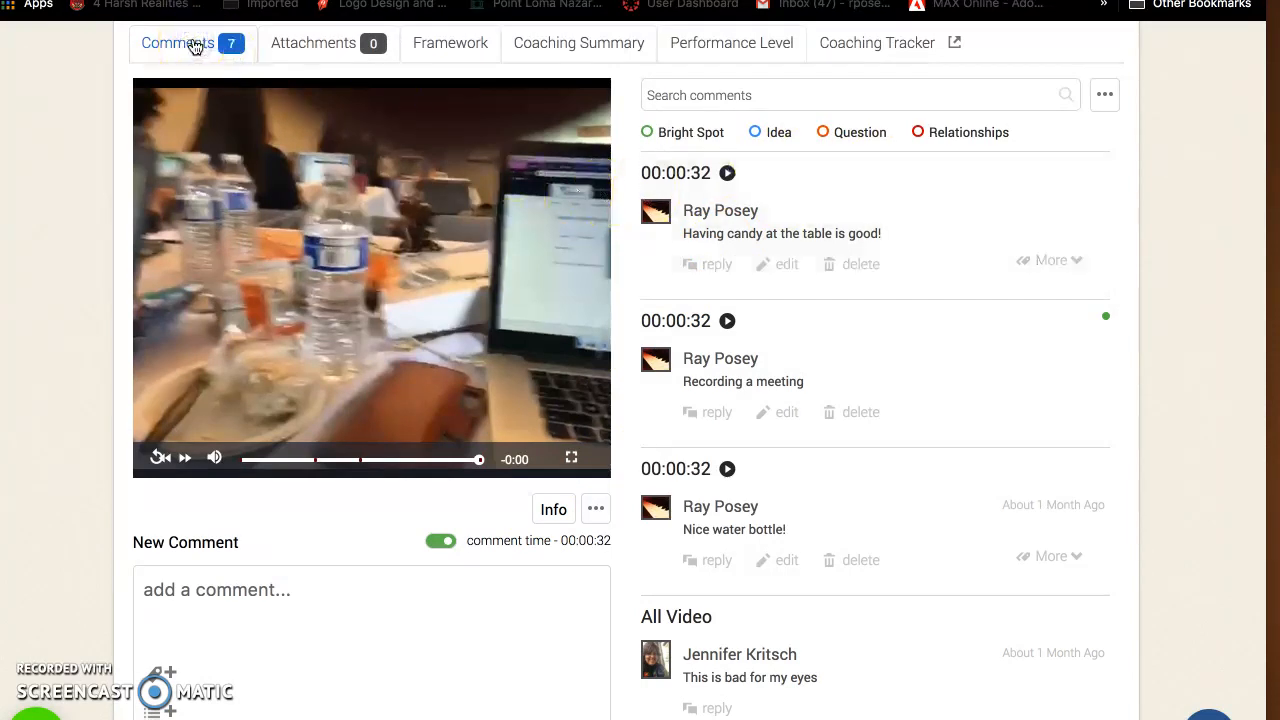
click(229, 44)
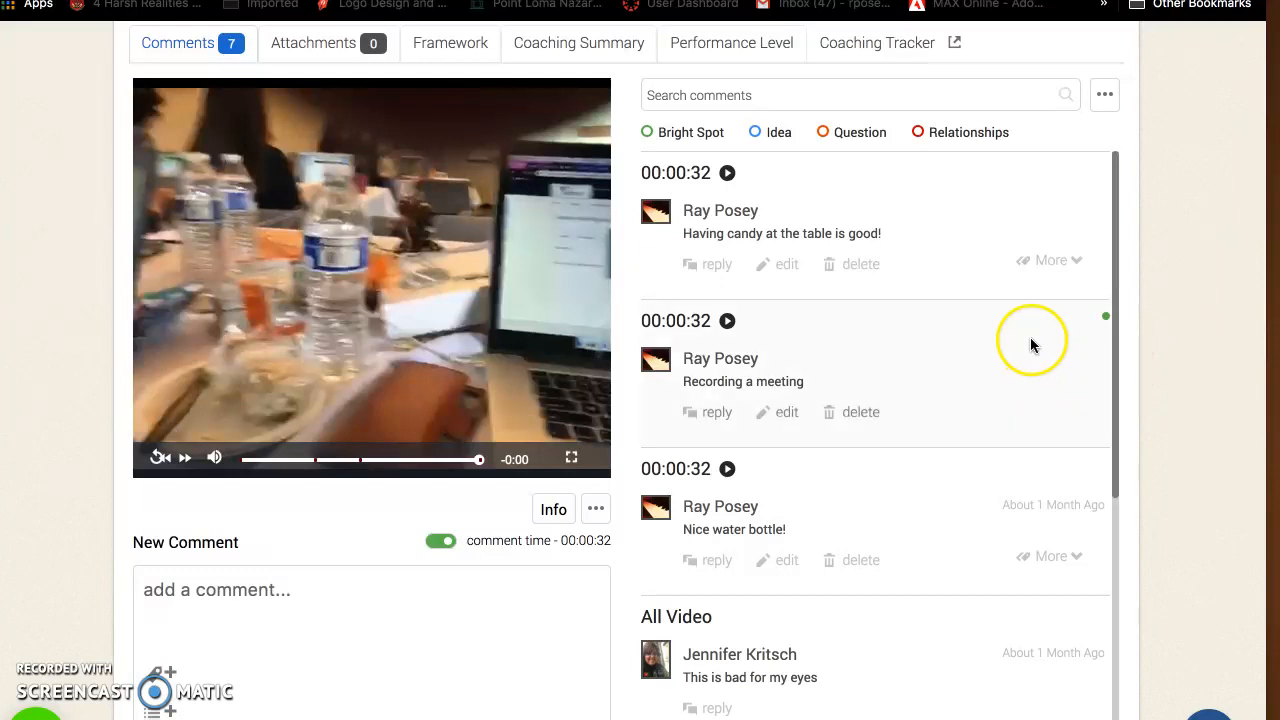
scroll(1031, 343, down, 5)
scroll(1031, 344, up, 5)
click(903, 262)
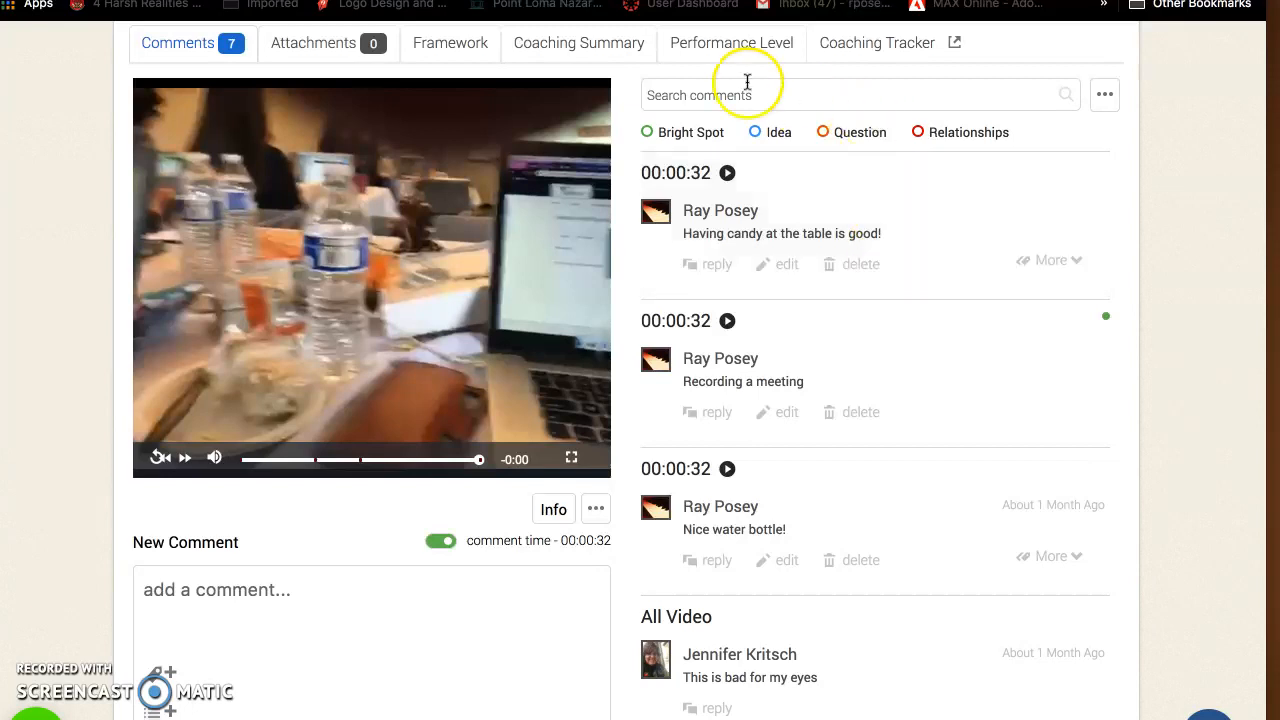
Examine the coaching summary with its tagged-standards chart and the performance levels for VIDEO_0001
click(592, 46)
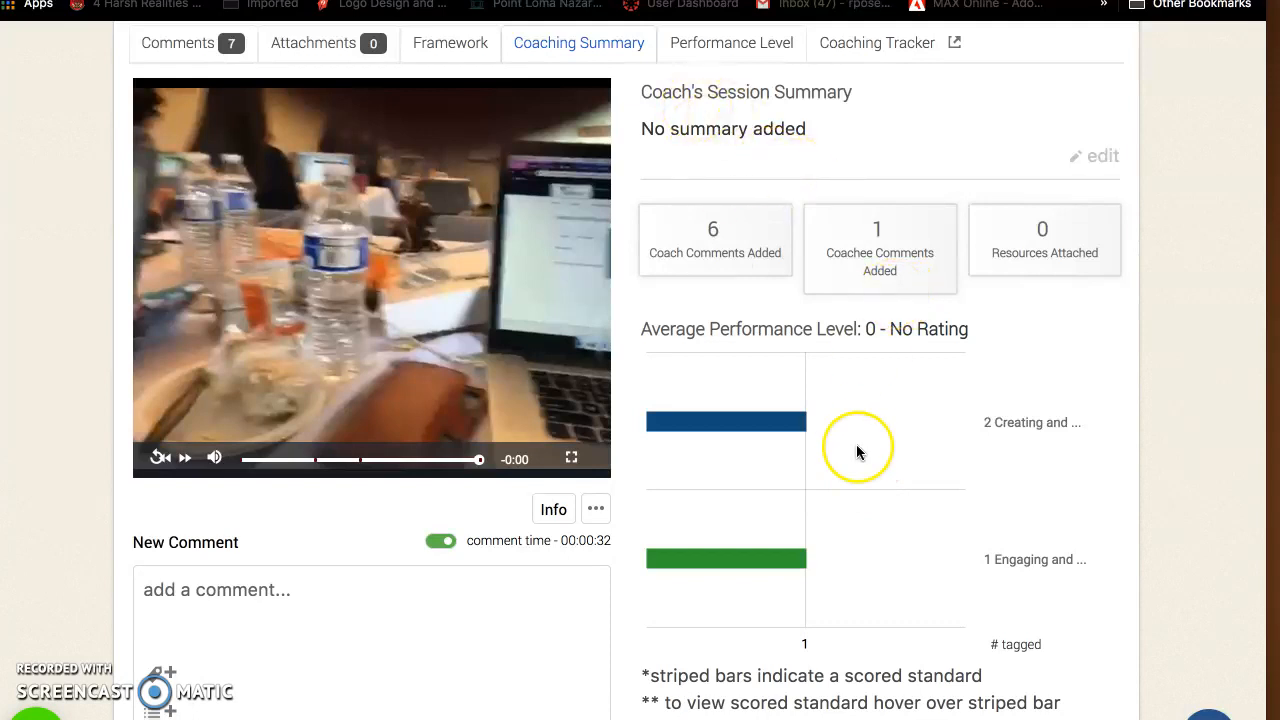
scroll(856, 444, down, 2)
mouse_move(686, 451)
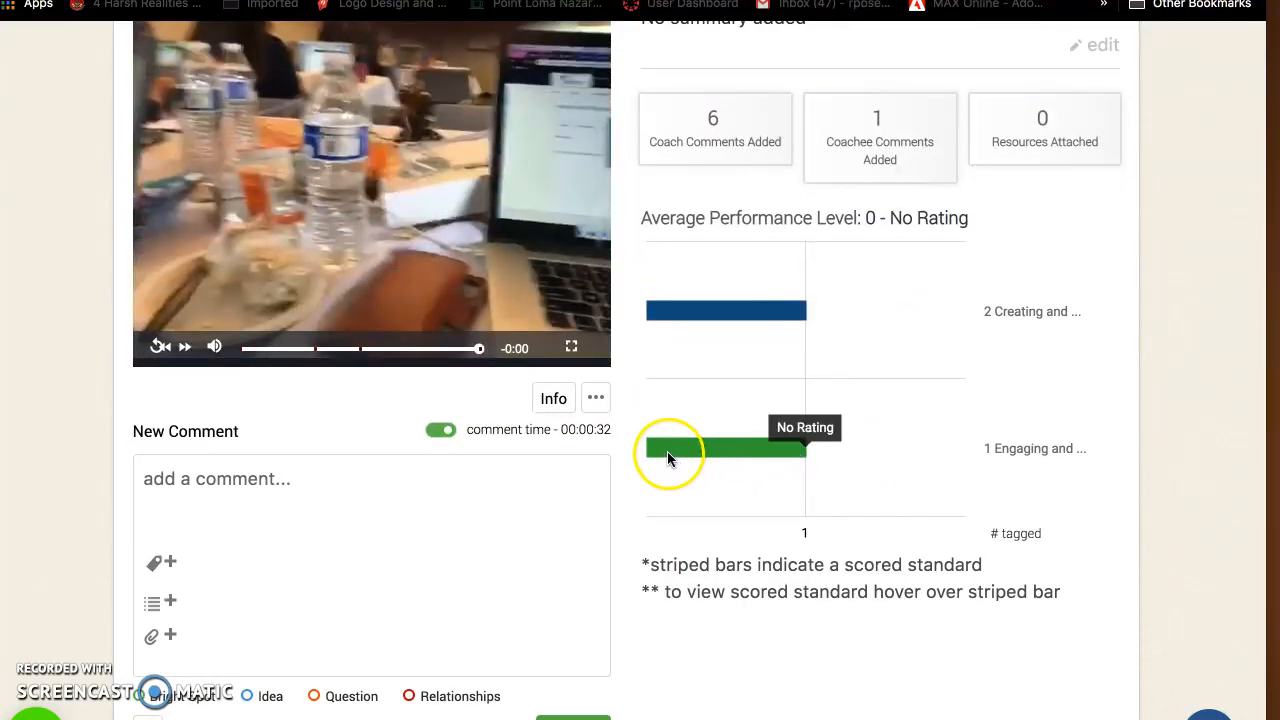
scroll(809, 240, up, 5)
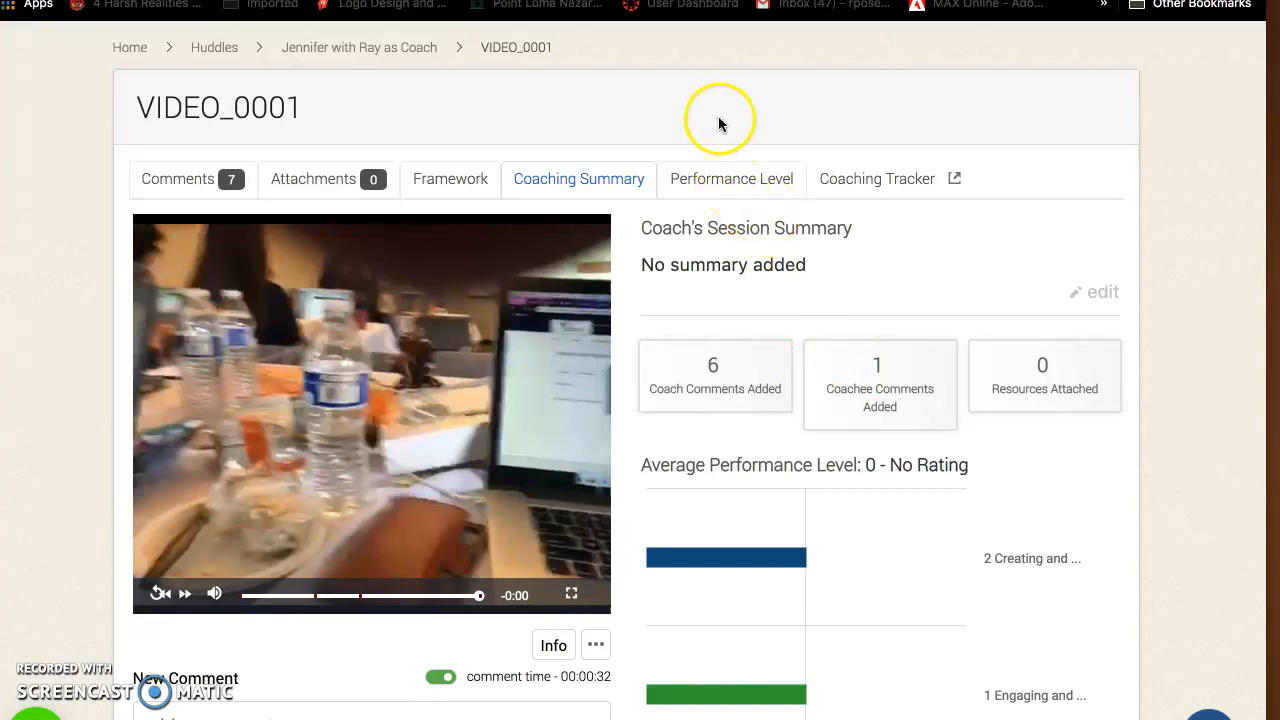
click(724, 181)
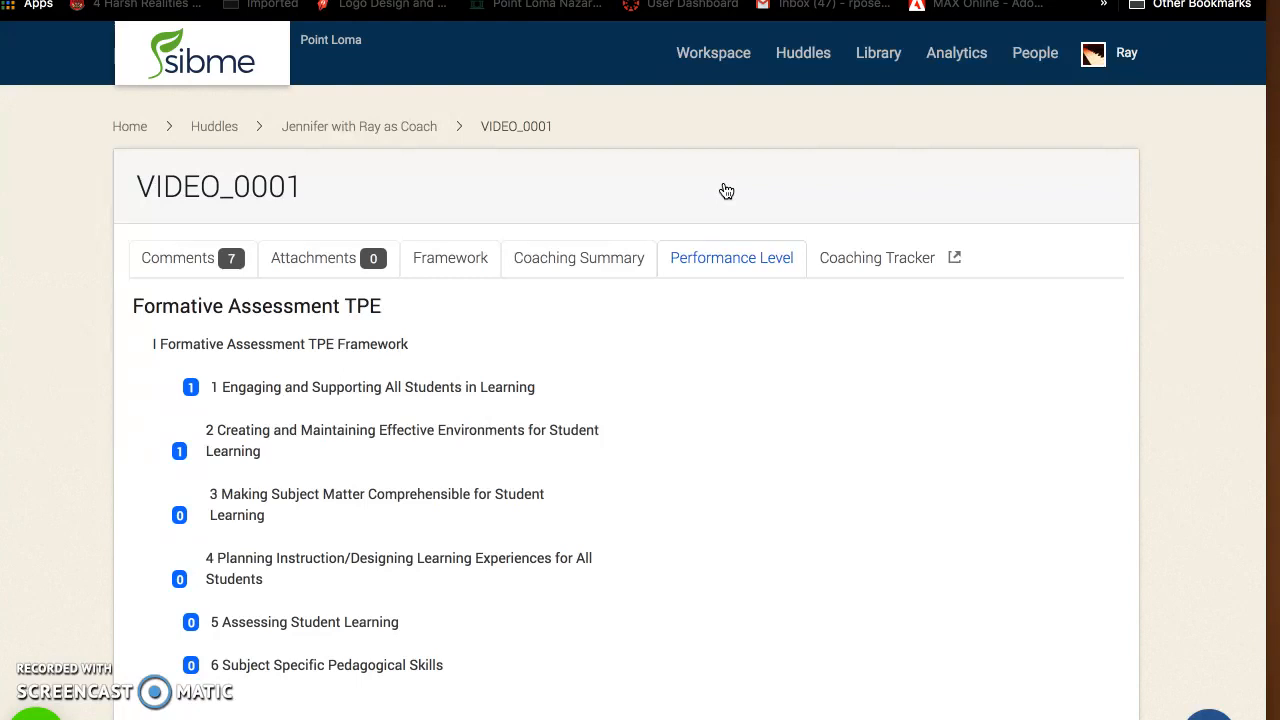
Look over the Coaching Tracker, My Workspace and Account Analytics pages
click(866, 264)
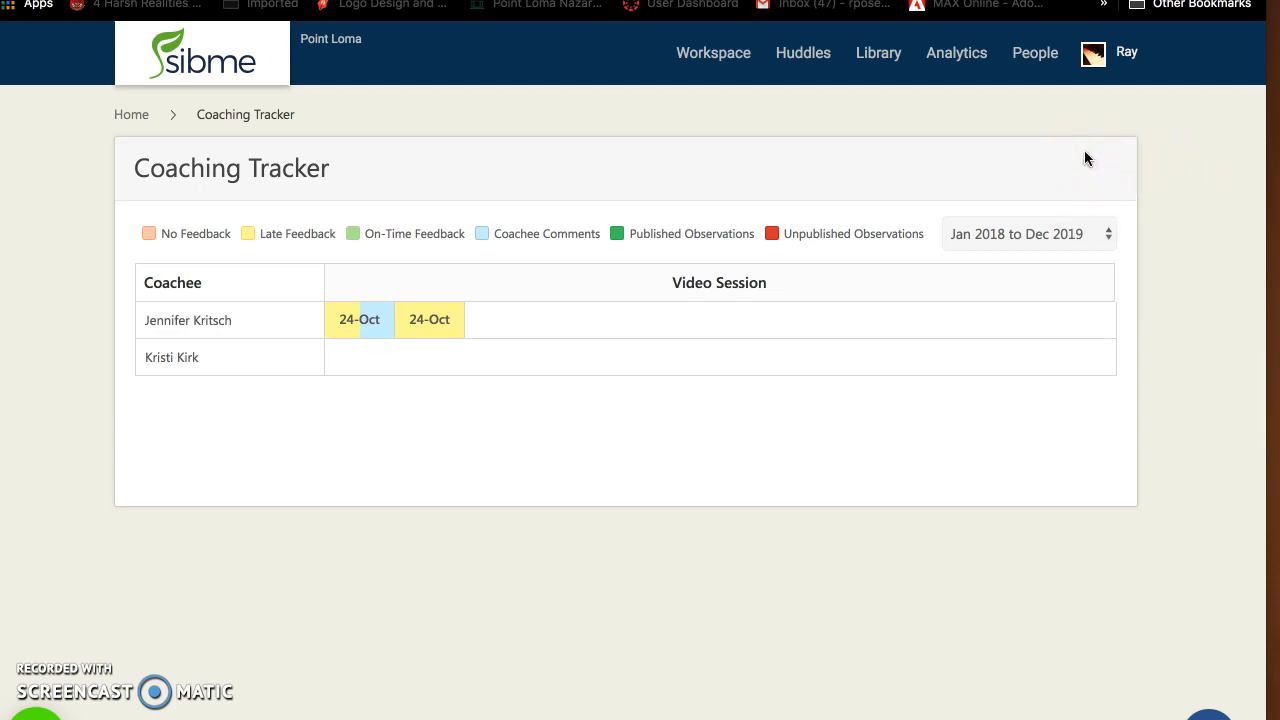
click(706, 60)
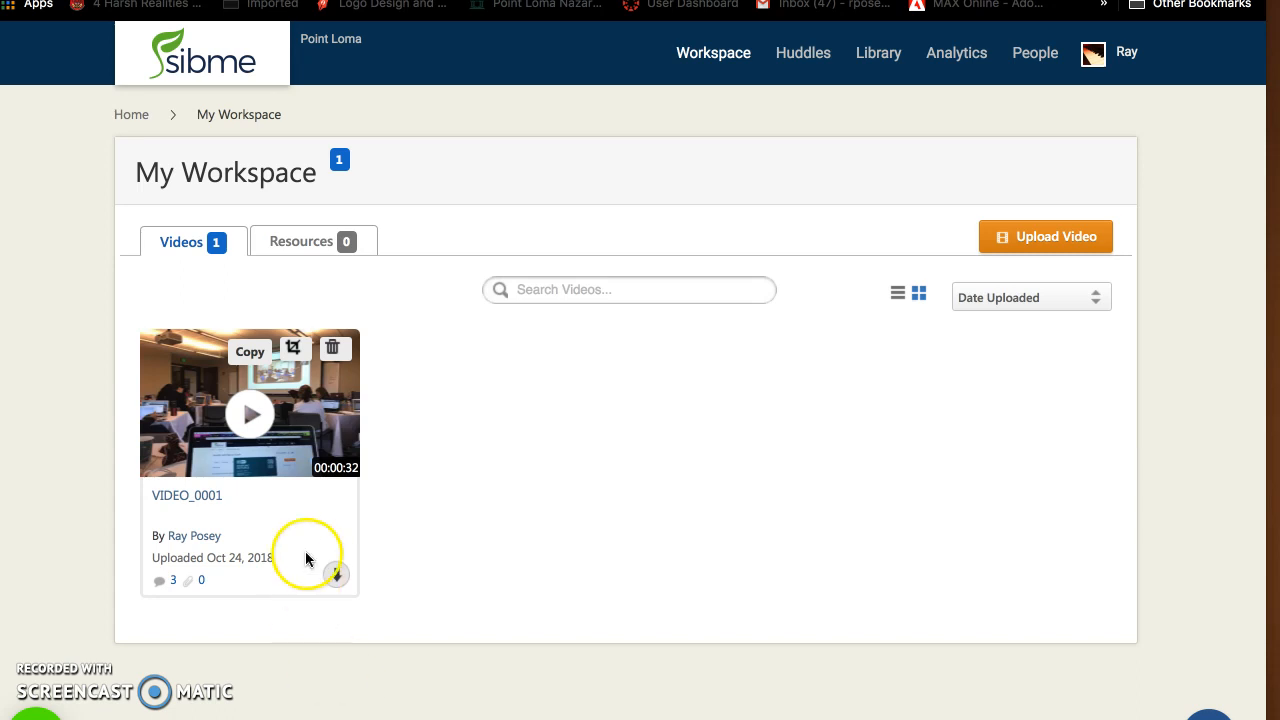
click(957, 53)
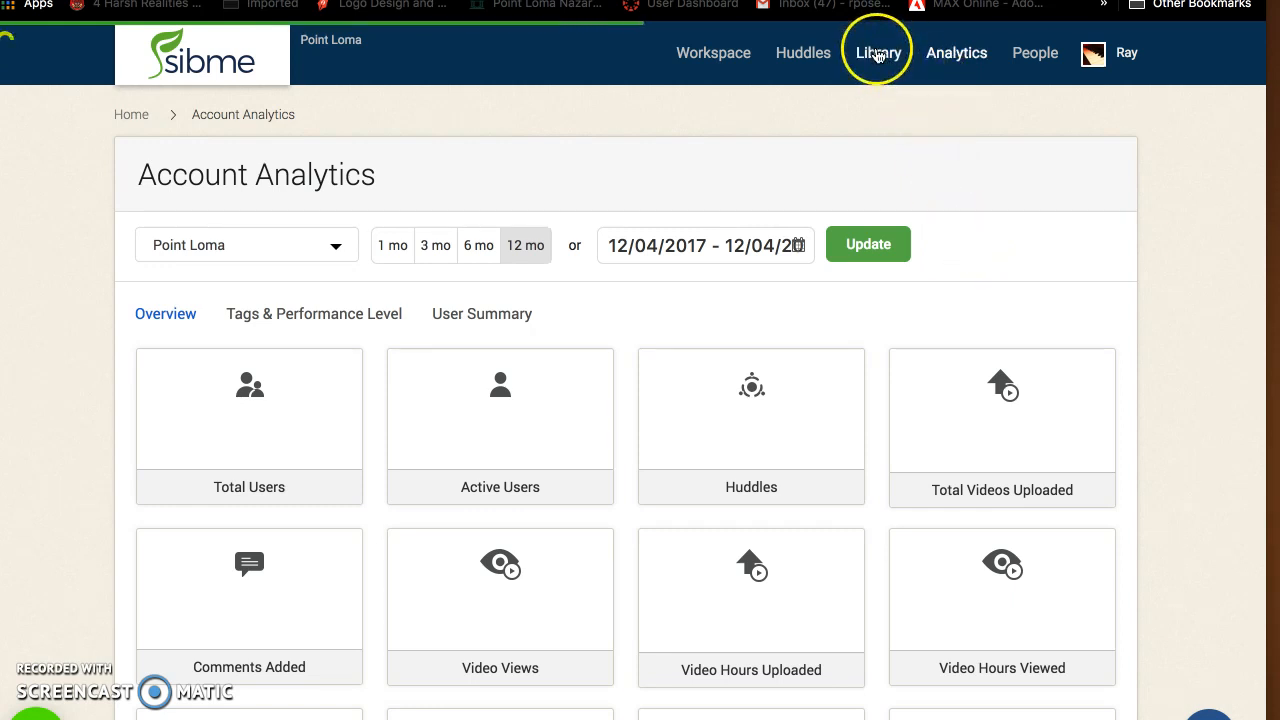
Open the user settings and save the profile with its personal information and email notification subscriptions
click(1127, 56)
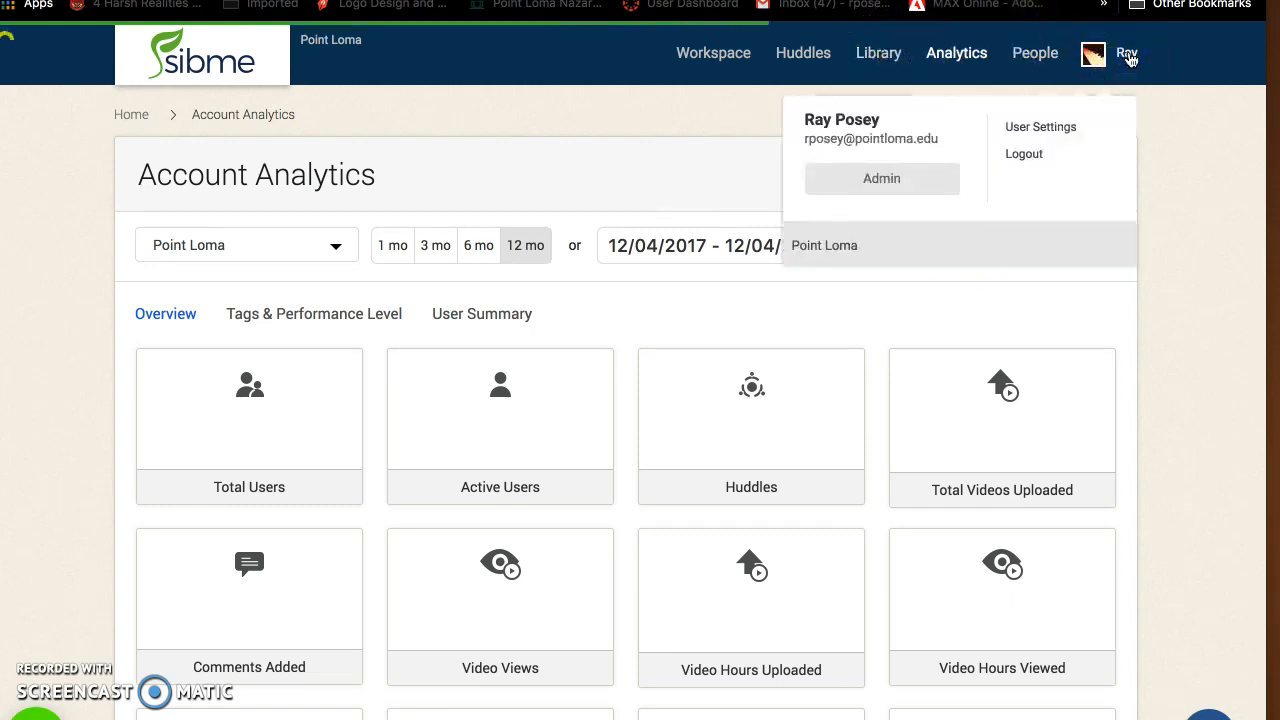
click(1038, 128)
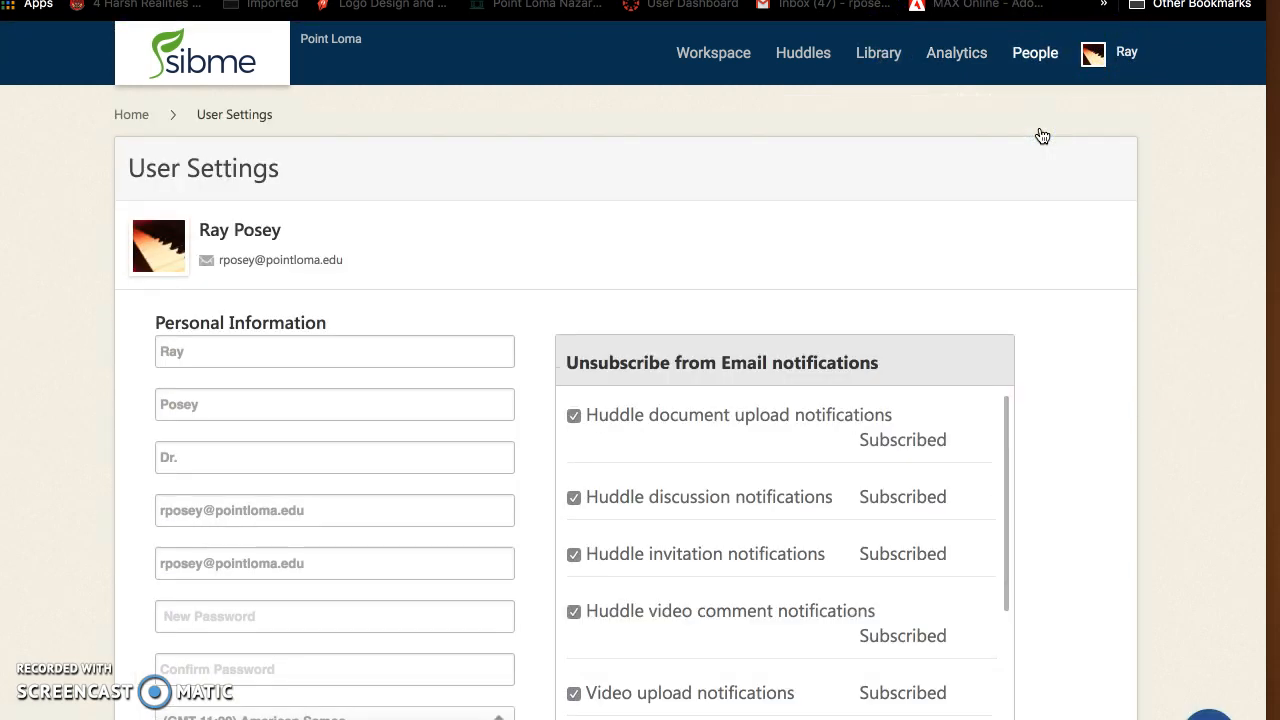
scroll(862, 230, down, 2)
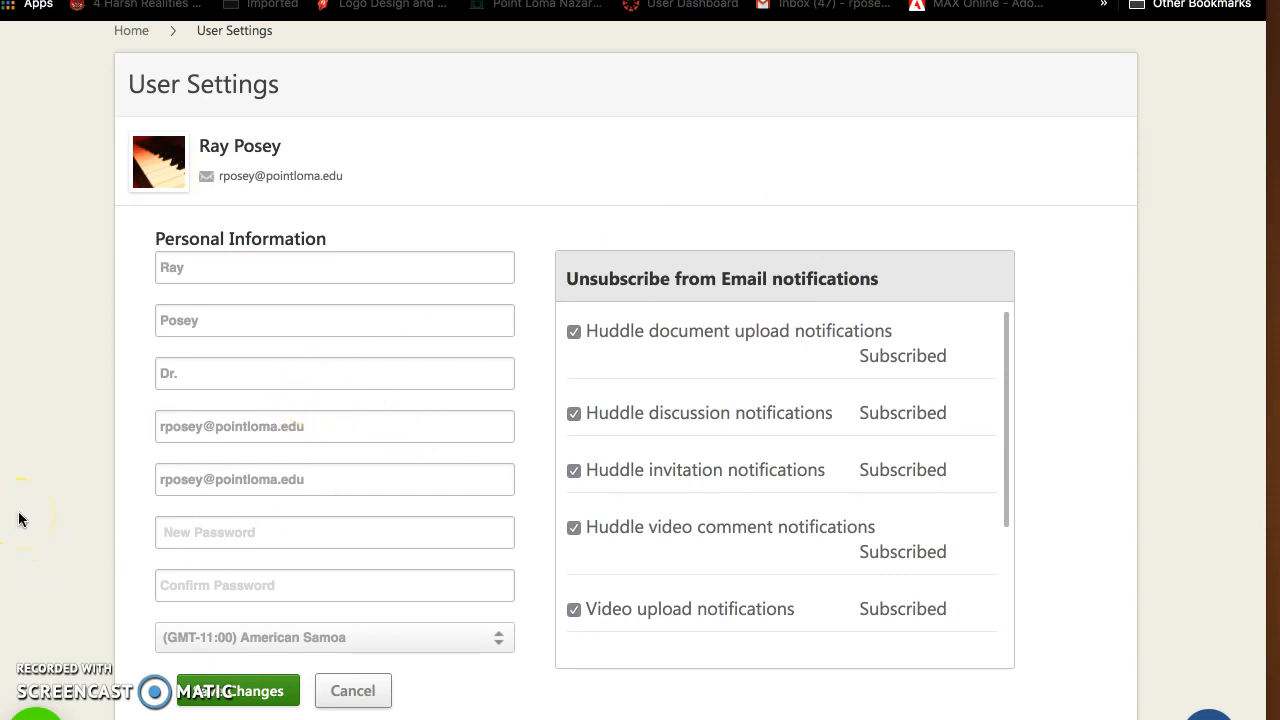
click(252, 694)
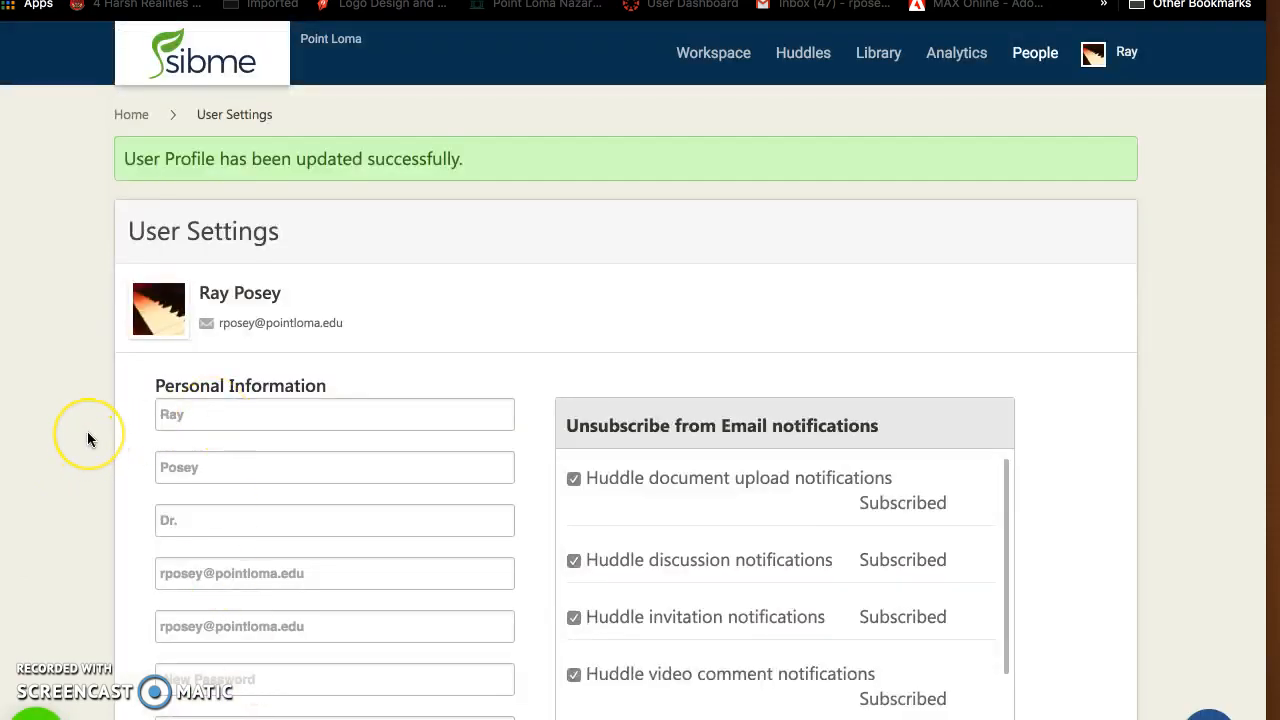
scroll(87, 431, down, 3)
click(374, 694)
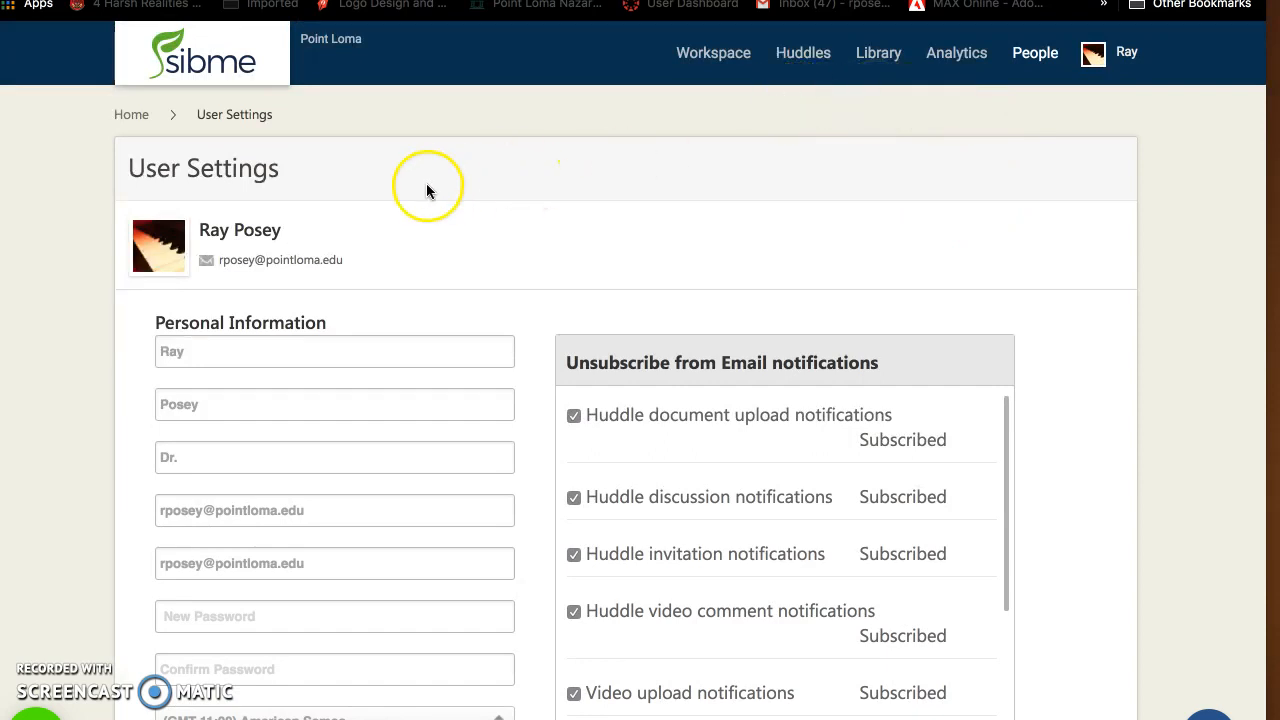
Return to the home page and look over its Getting Started and Recent Activity sections
click(128, 117)
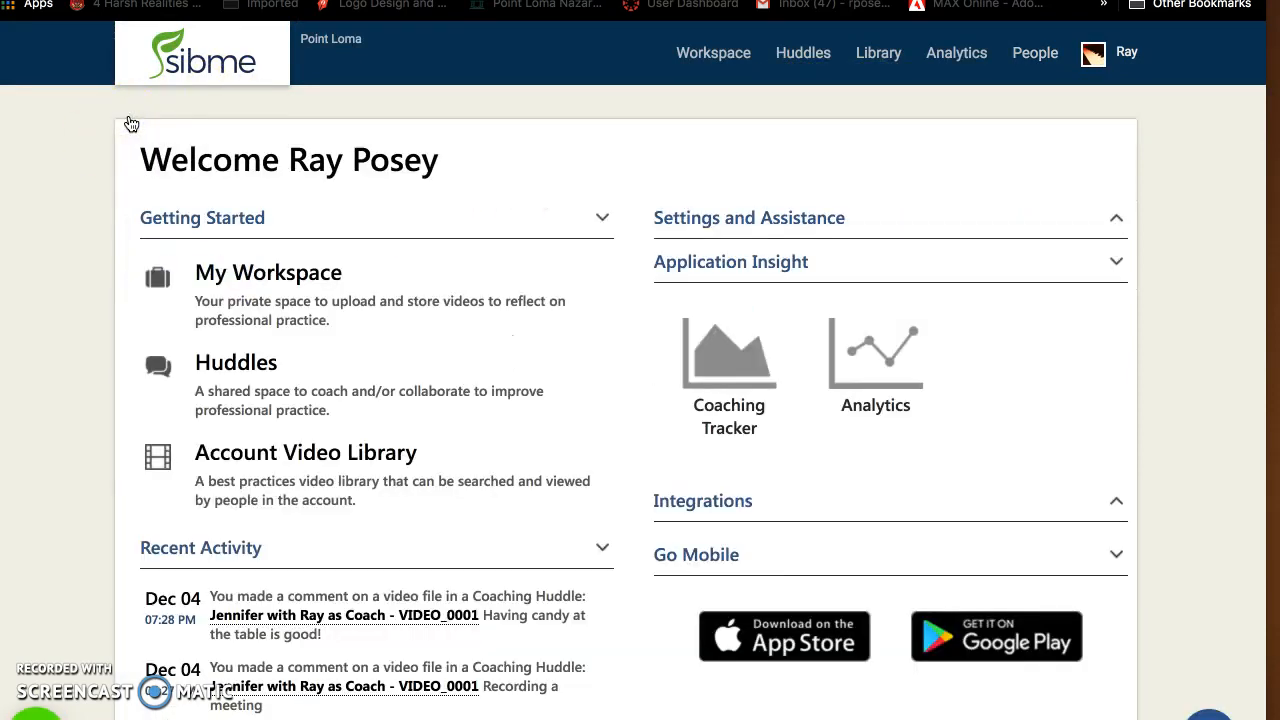
scroll(352, 250, down, 1)
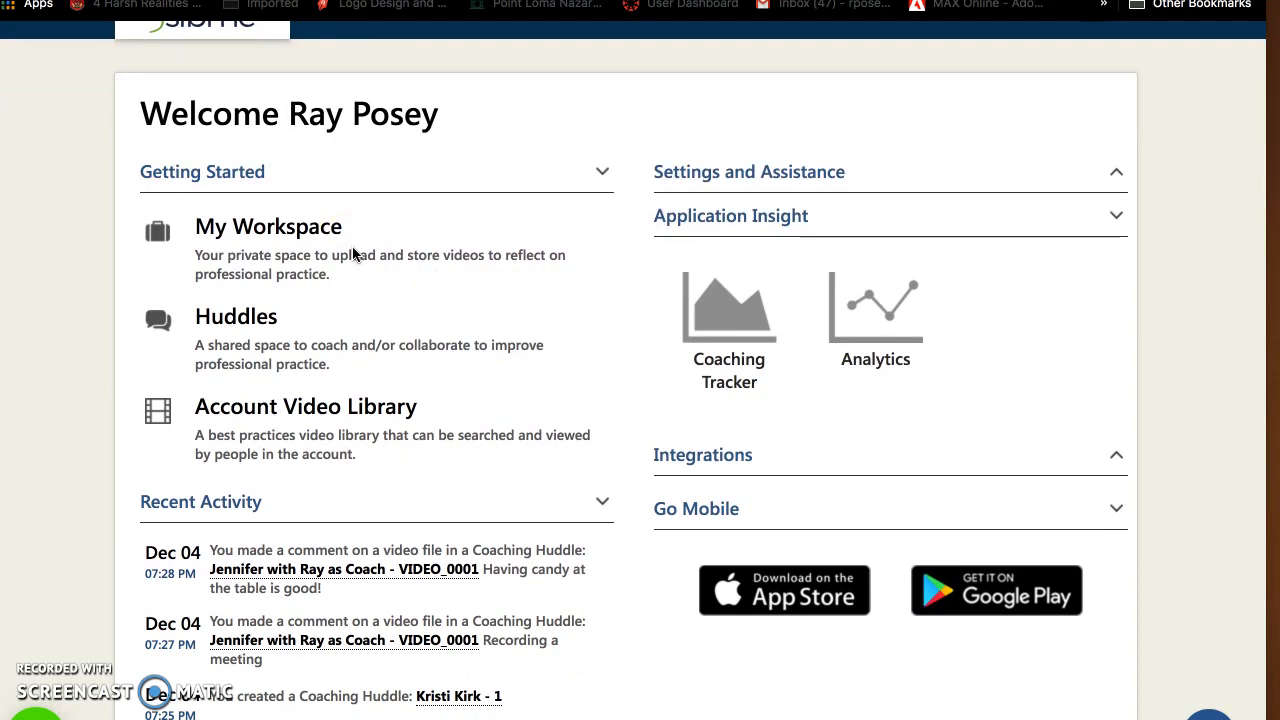
click(532, 183)
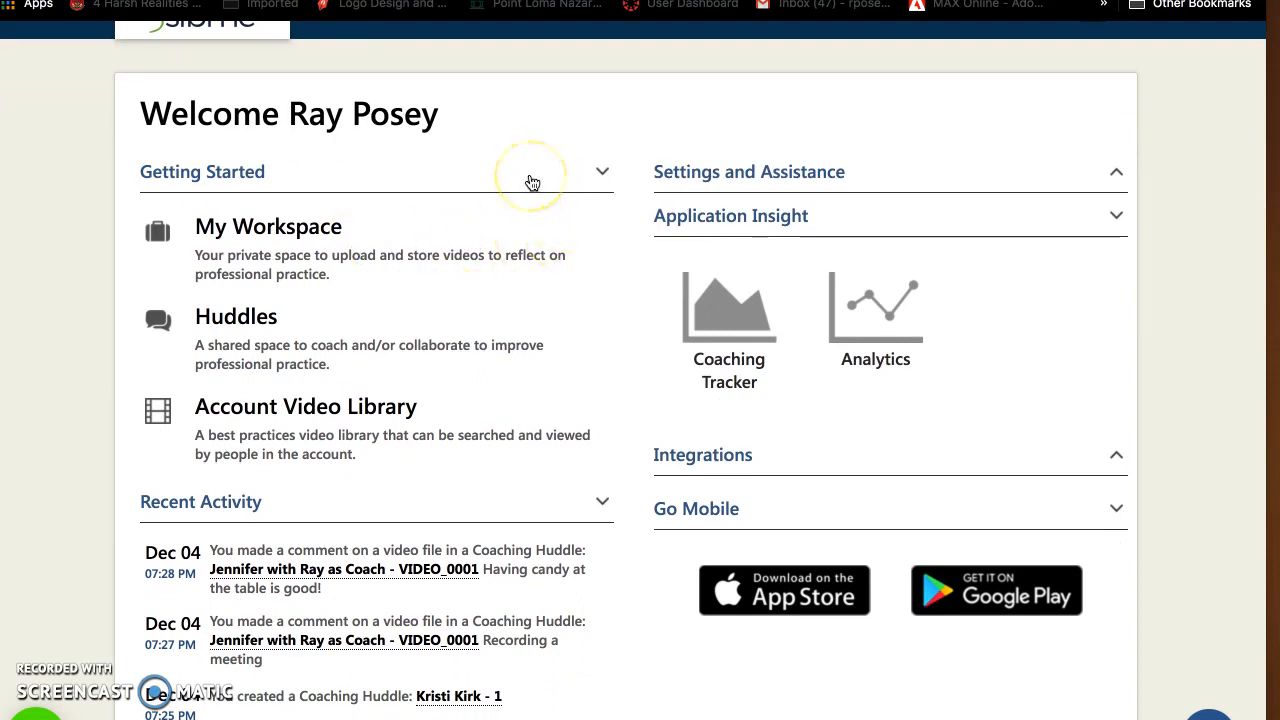